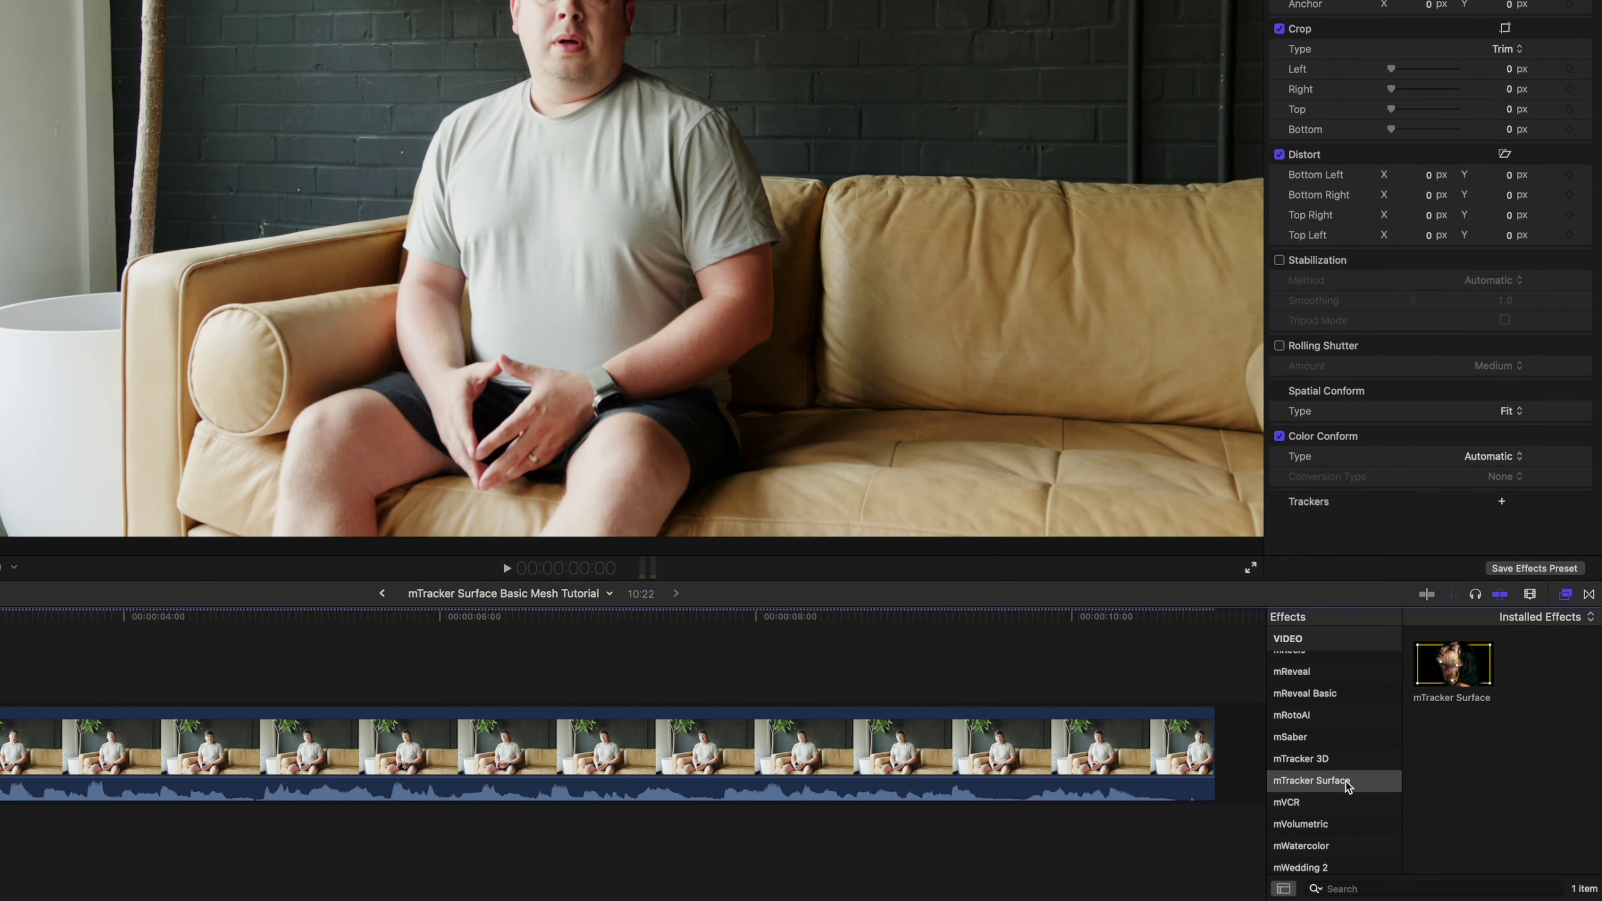
Drag the mTracker Surface effect from the Video effects onto the interview clip.
{"action": "left_click_drag", "start_coordinate": [1452, 662], "coordinate": [321, 740]}
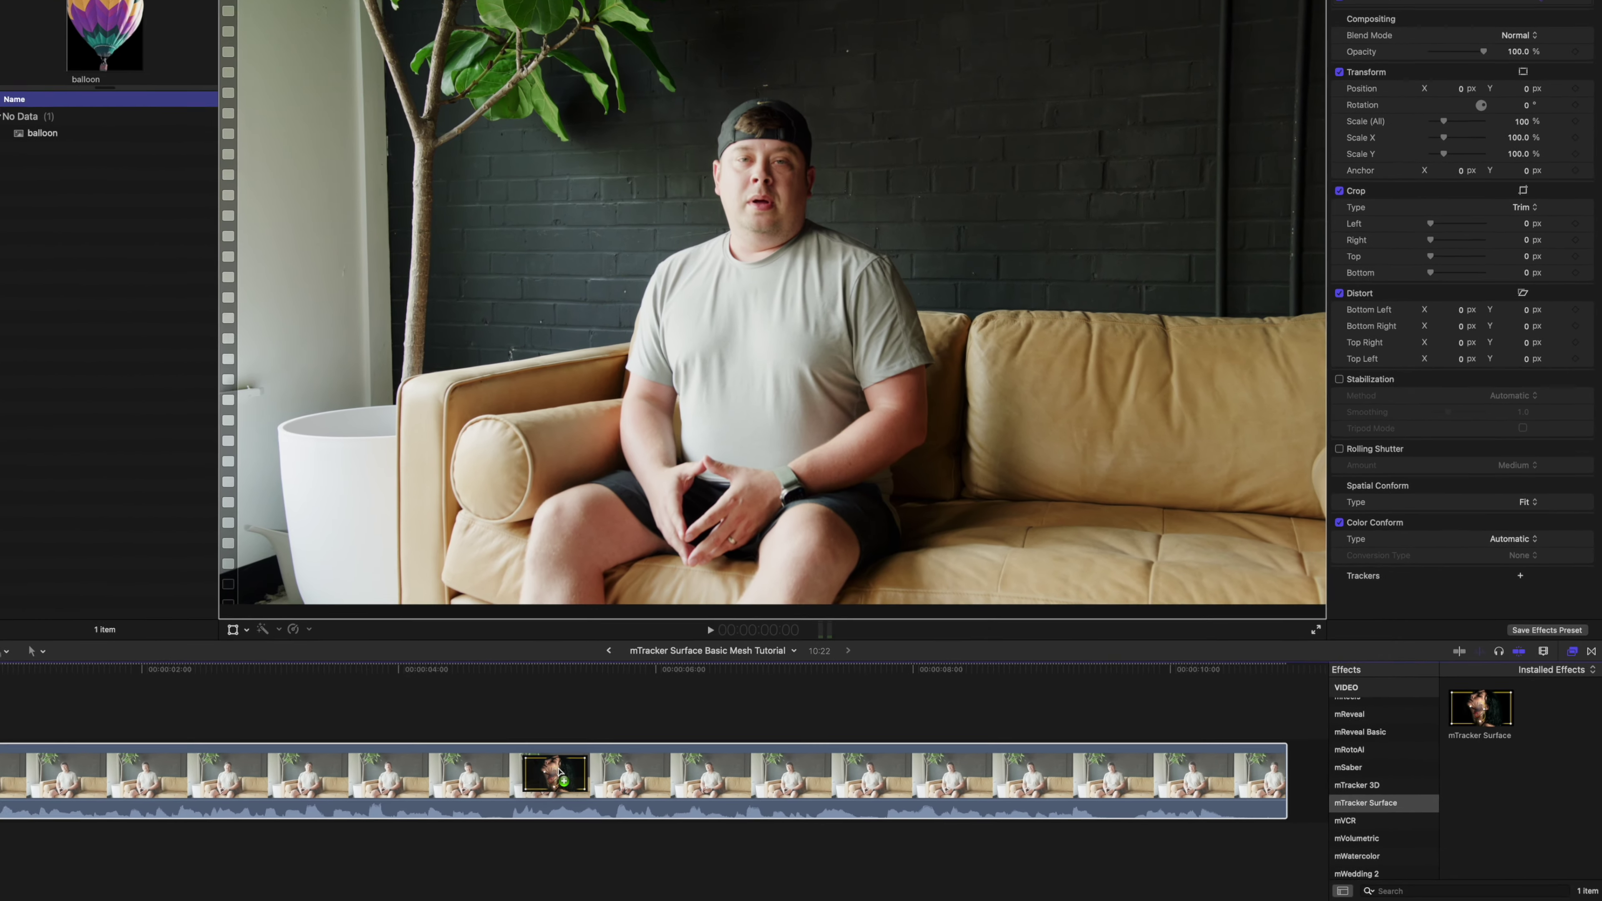
Apply mTracker Surface to the interview clip and switch its tracking mode to Mesh.
{"action": "left_click_drag", "start_coordinate": [560, 770], "coordinate": [559, 772]}
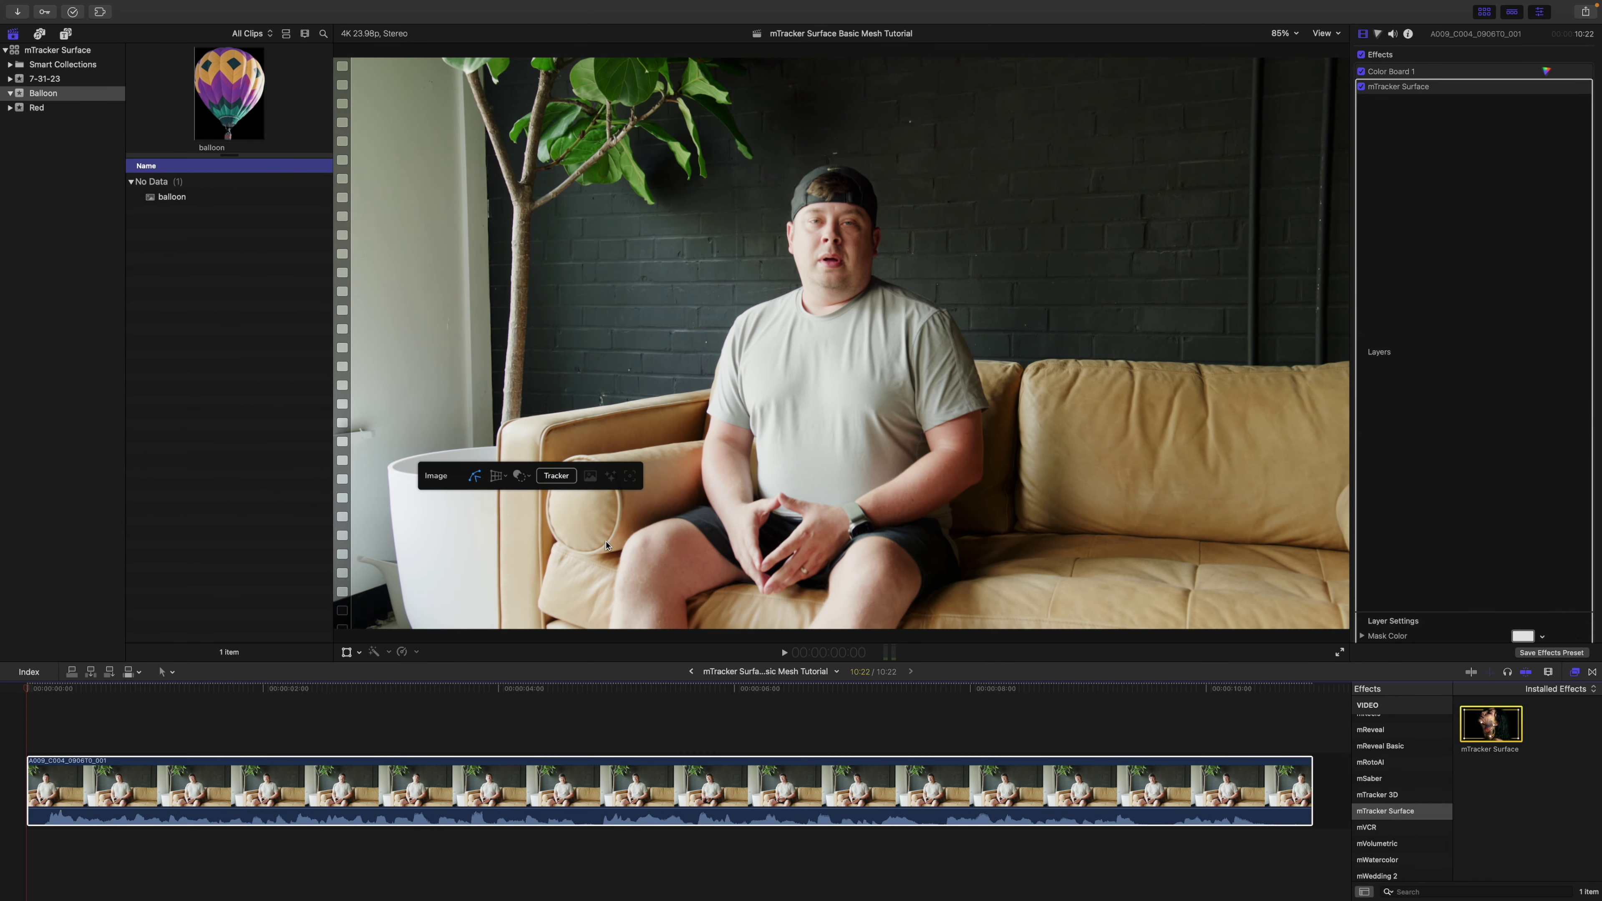
{"action": "left_click_drag", "start_coordinate": [431, 487], "coordinate": [668, 507]}
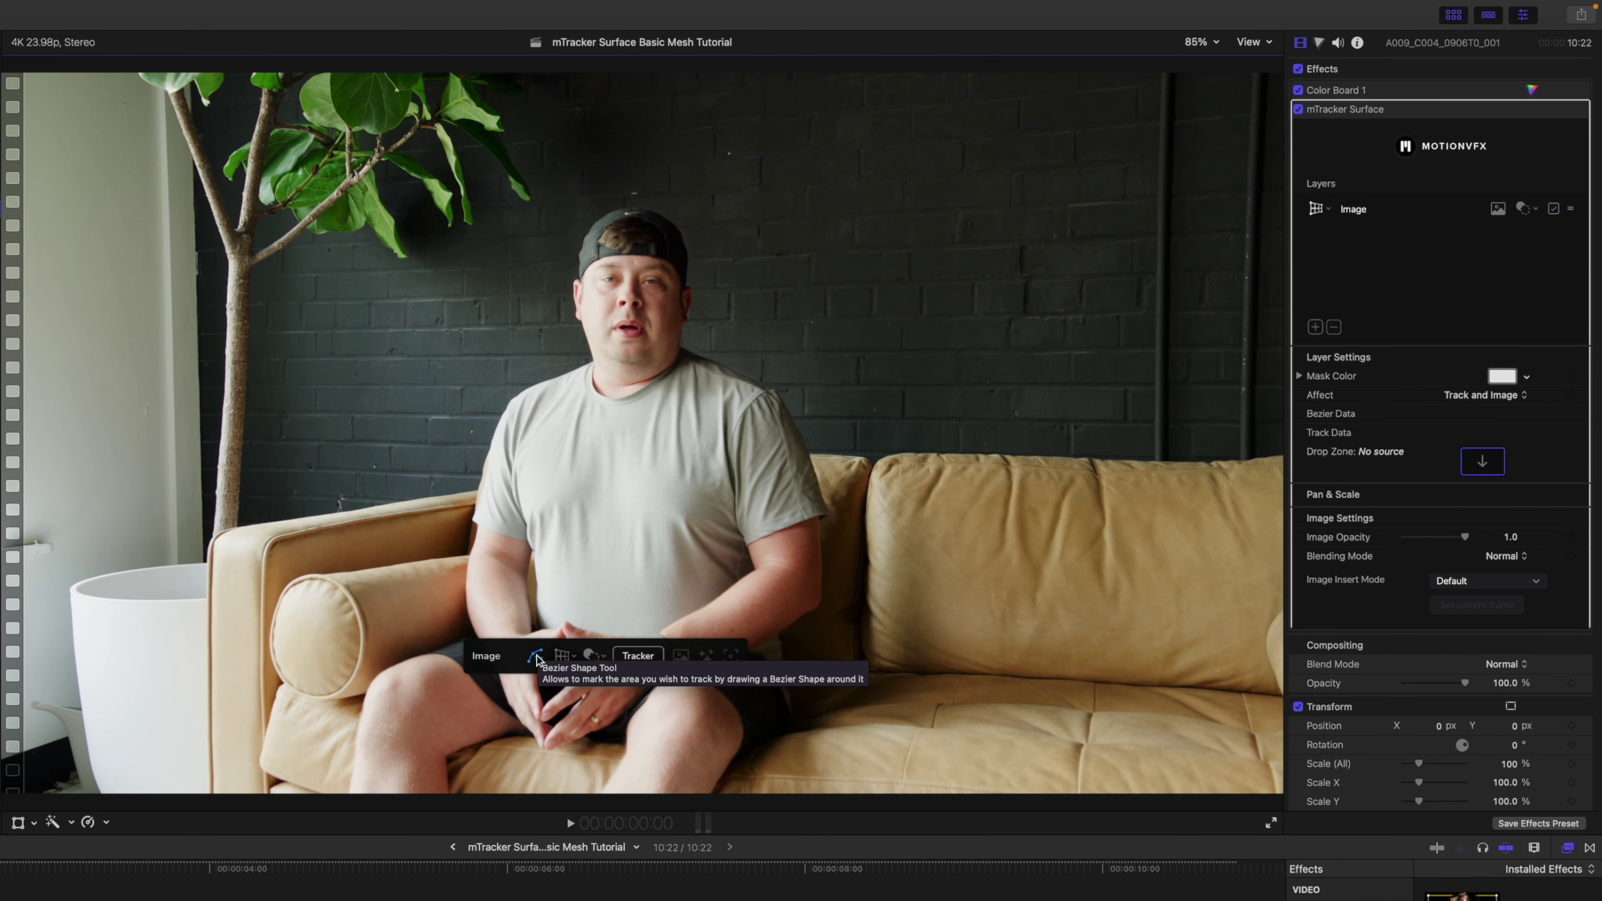
{"action": "left_click", "coordinate": [535, 657]}
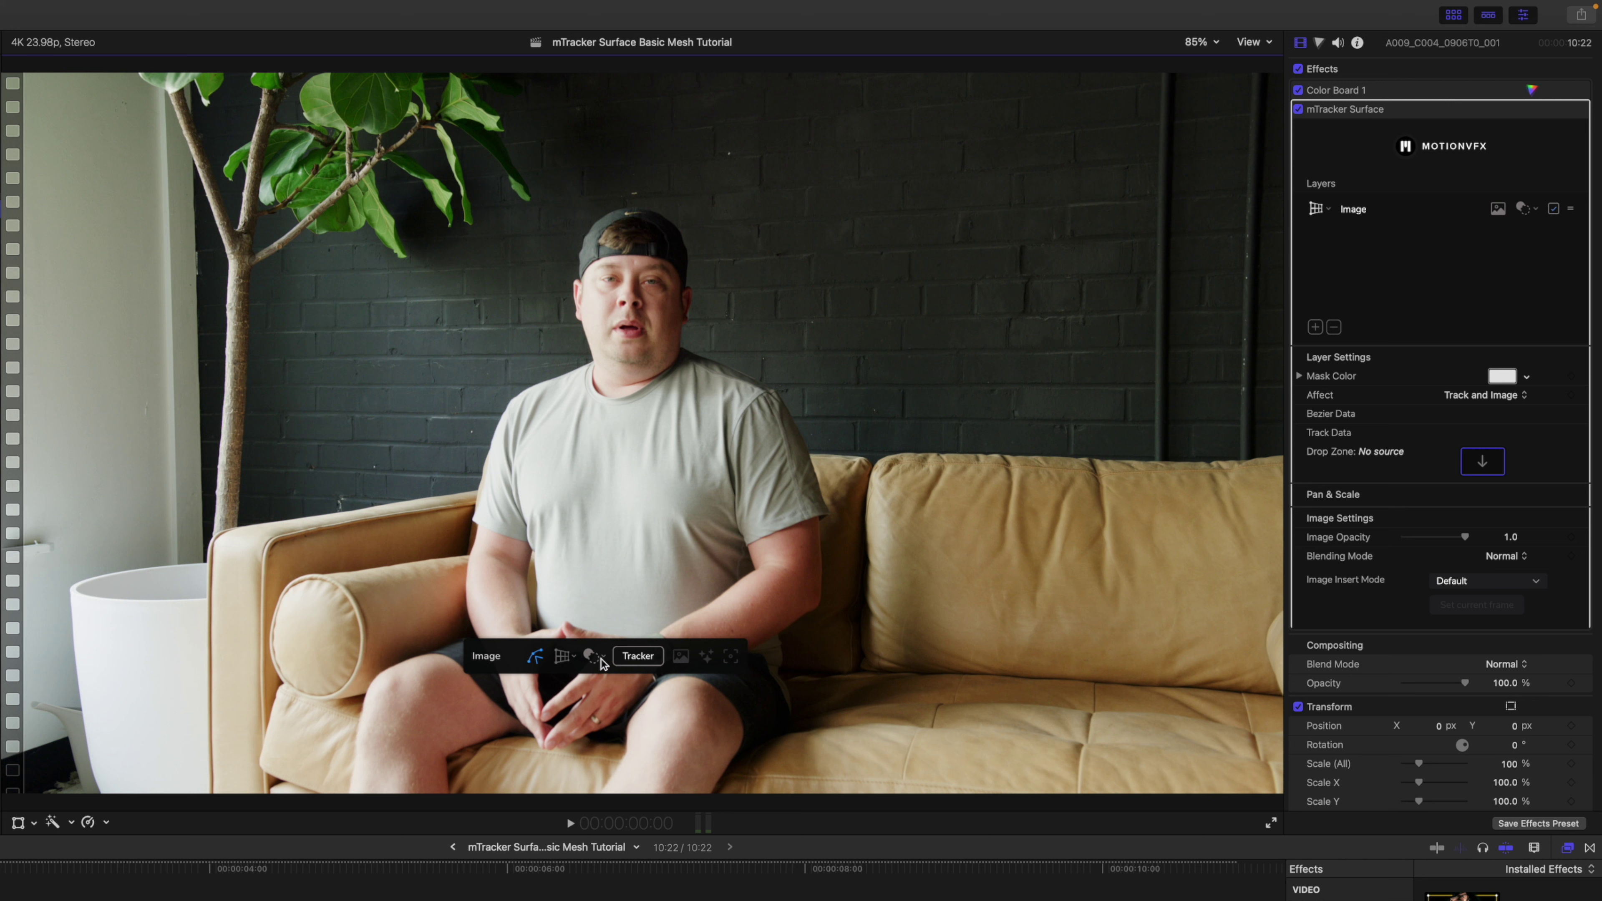
{"action": "left_click", "coordinate": [574, 658]}
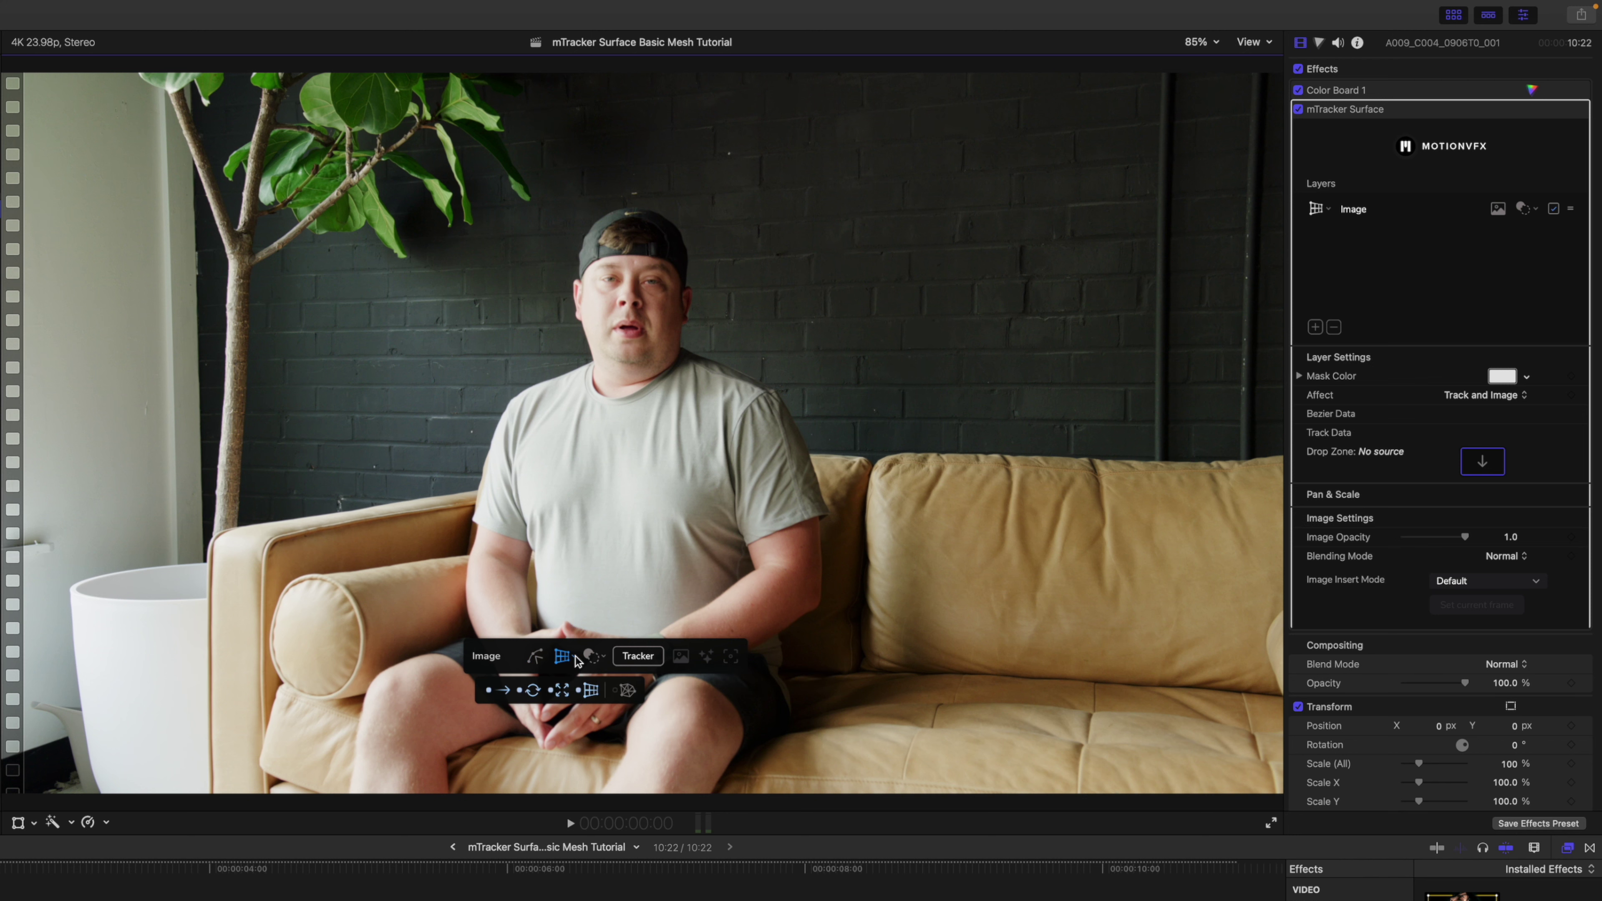
{"action": "left_click", "coordinate": [627, 694]}
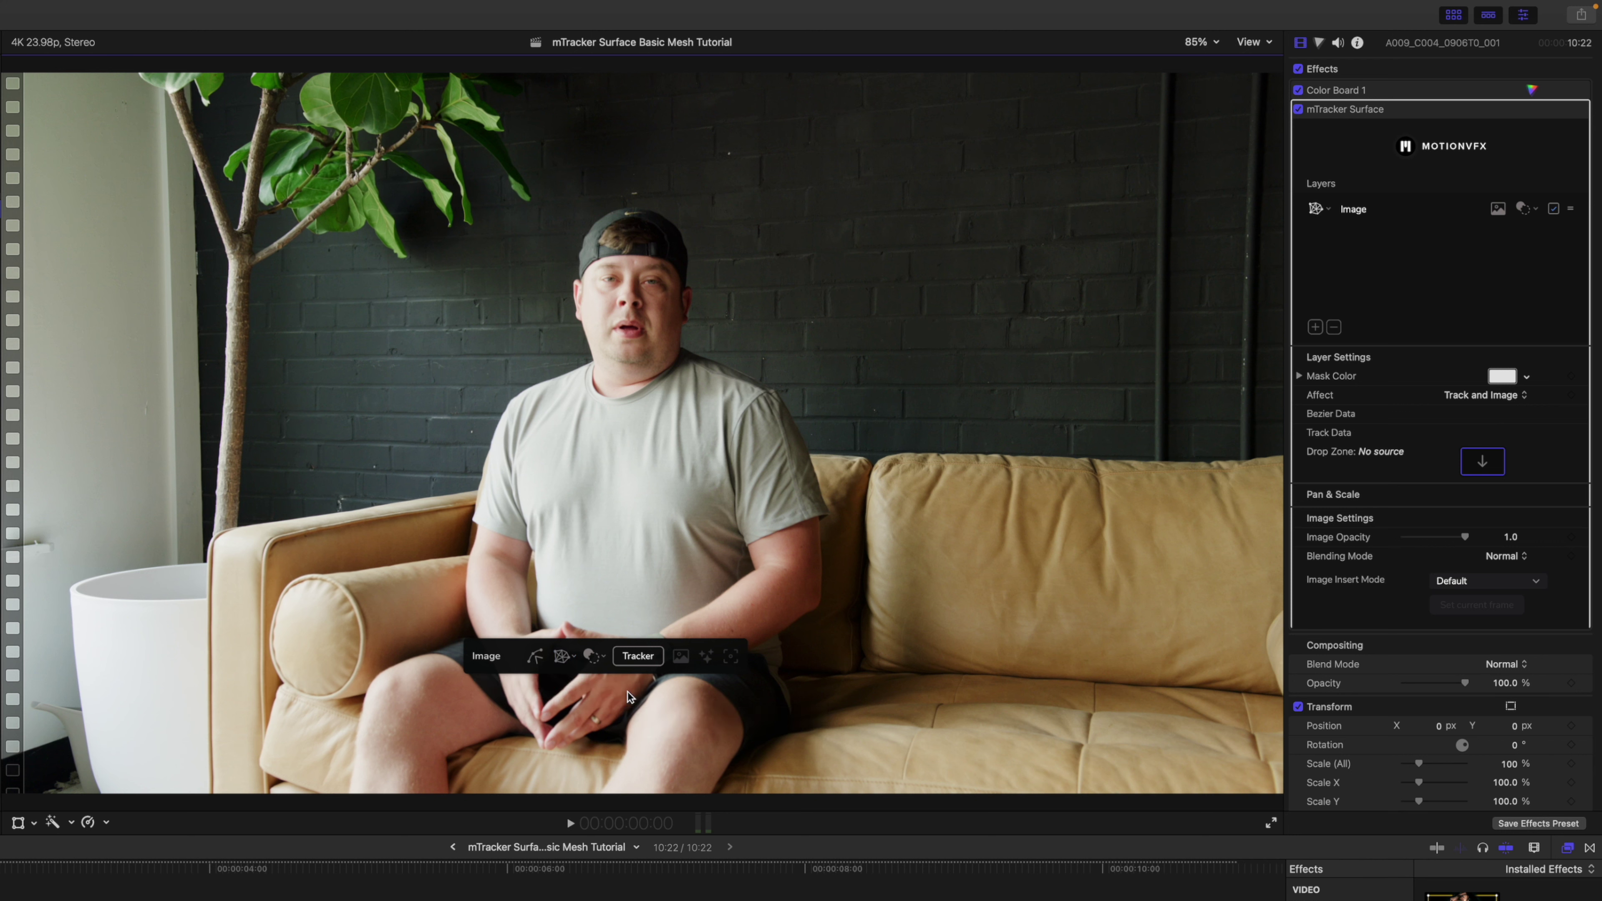
Draw a closed Bezier shape around the front of the presenter's T-shirt.
{"action": "left_click", "coordinate": [535, 658]}
{"action": "left_click", "coordinate": [575, 410]}
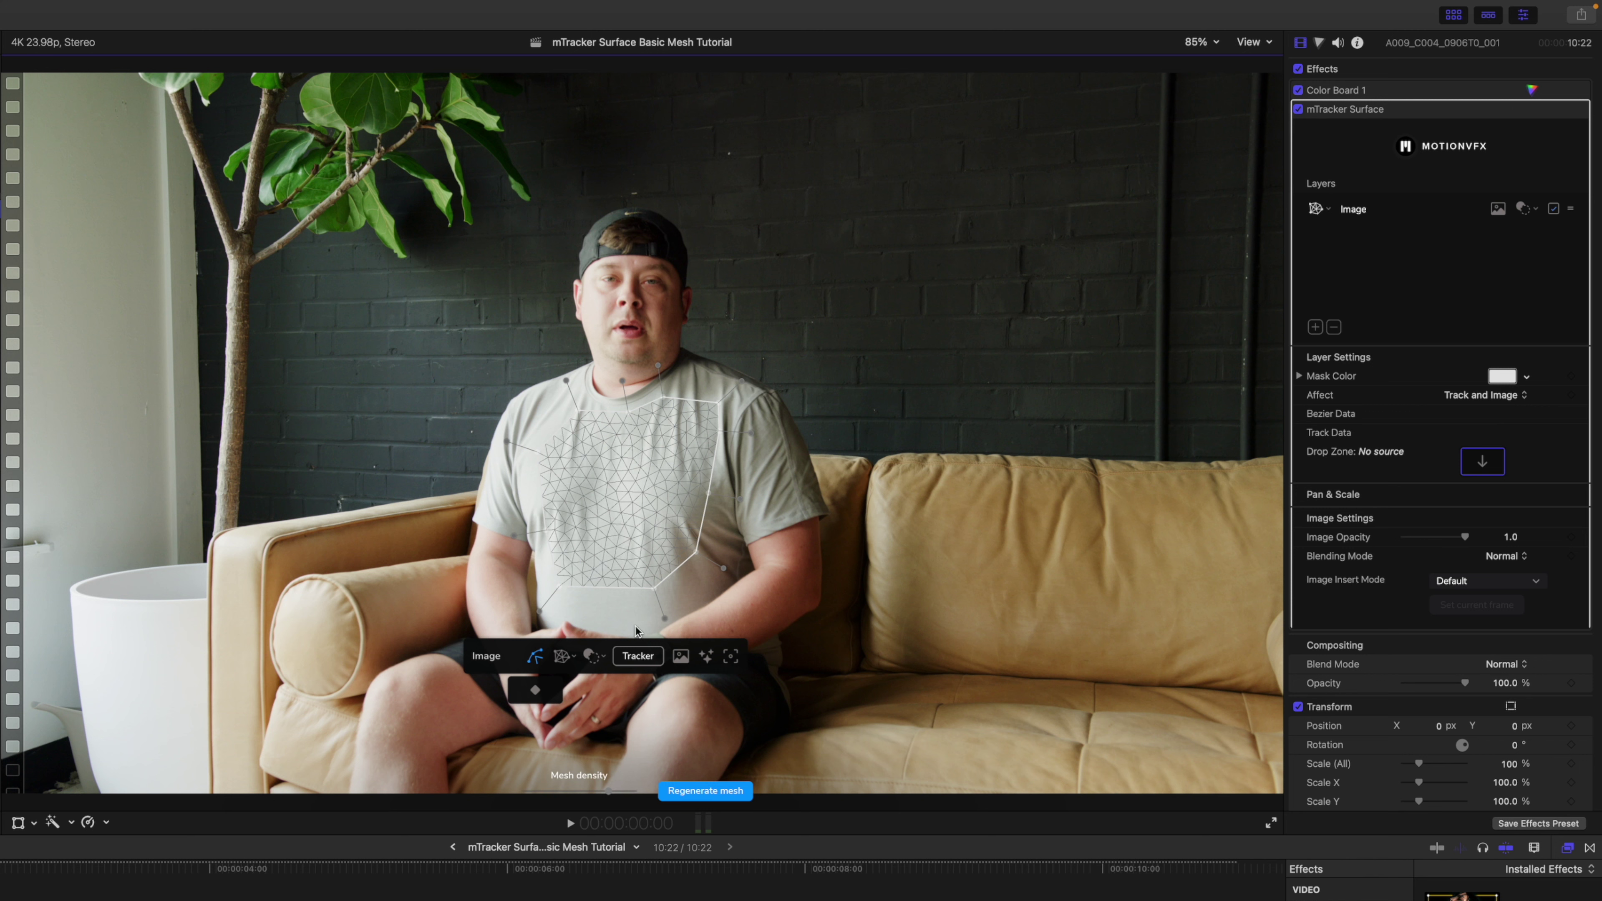
Track the shirt mesh forward through the clip, play it back, and return to the start.
{"action": "left_click", "coordinate": [634, 659]}
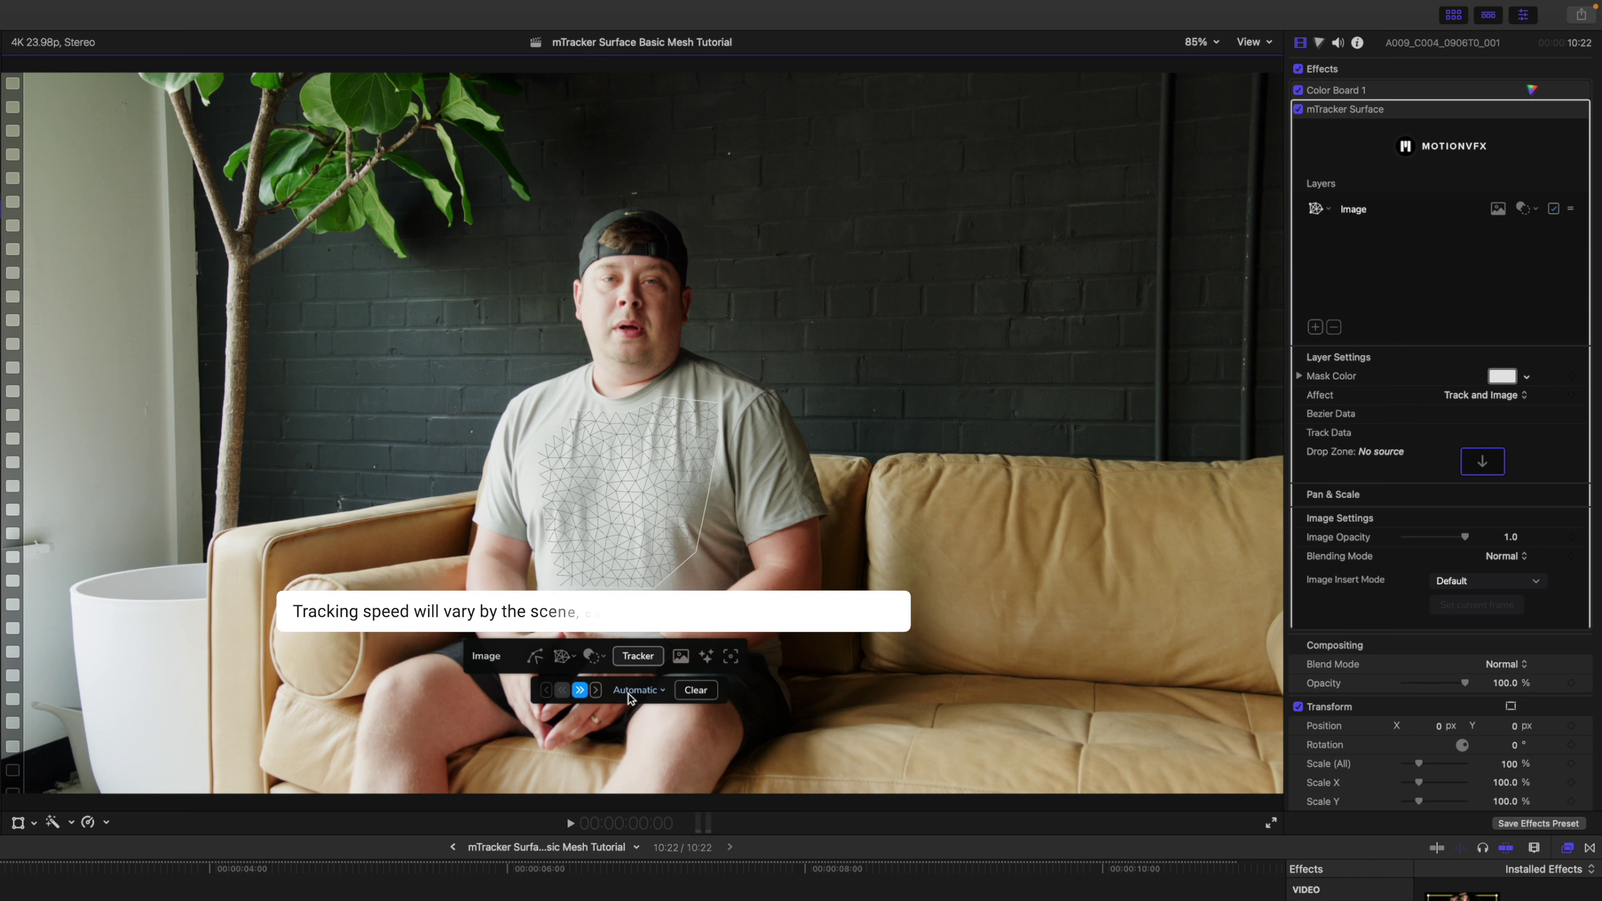
{"action": "left_click", "coordinate": [579, 690]}
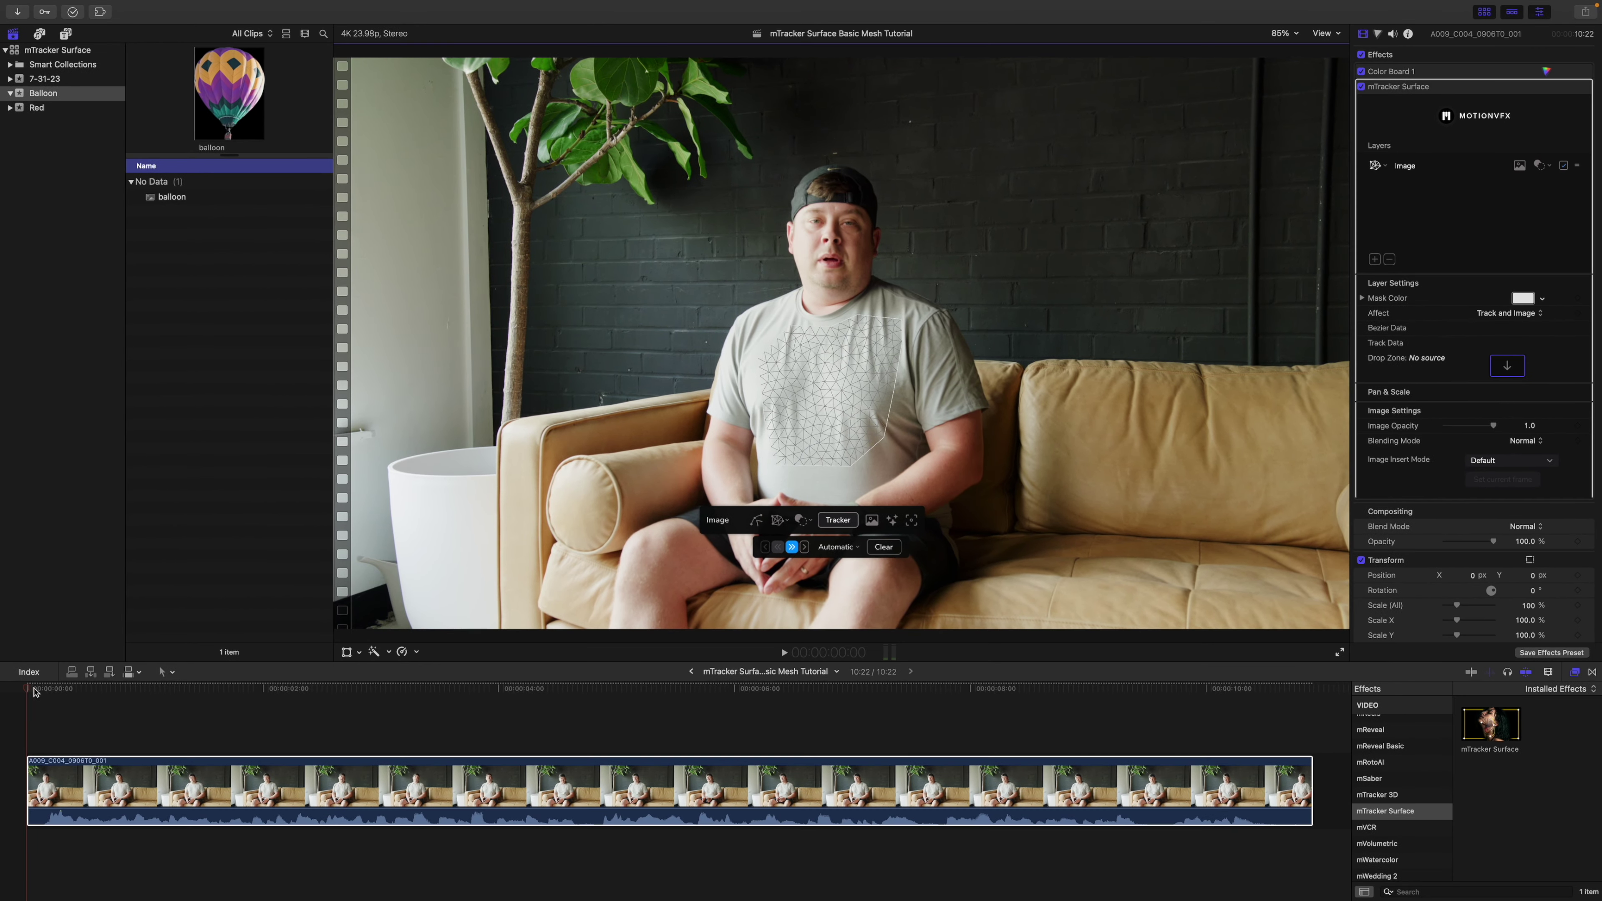
{"action": "key", "text": "space"}
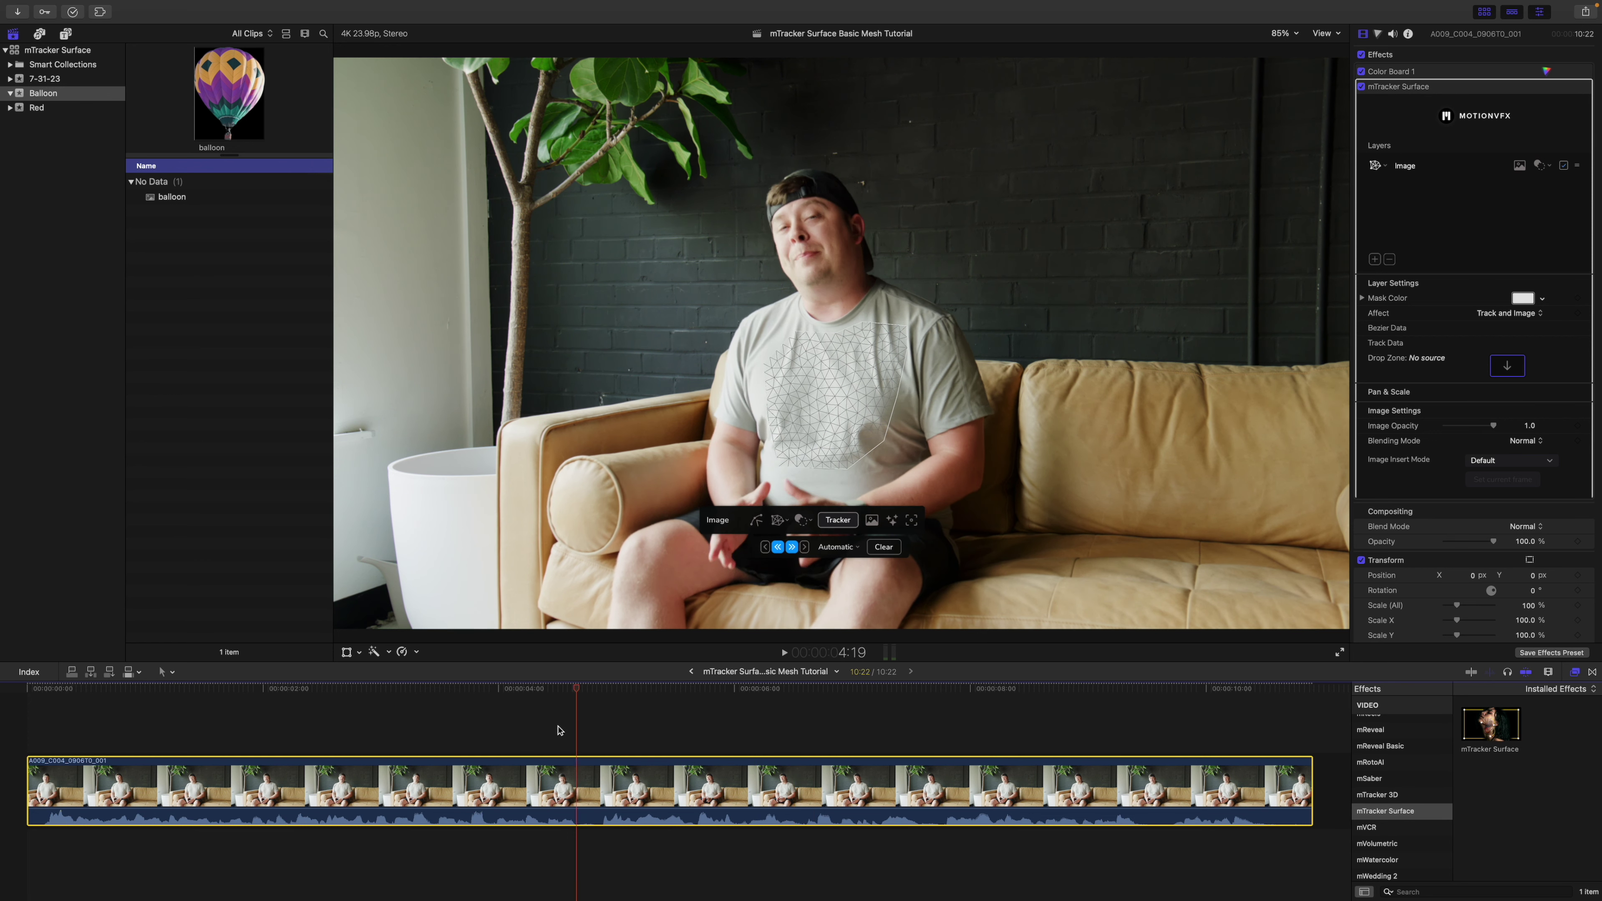
{"action": "key", "text": "Home"}
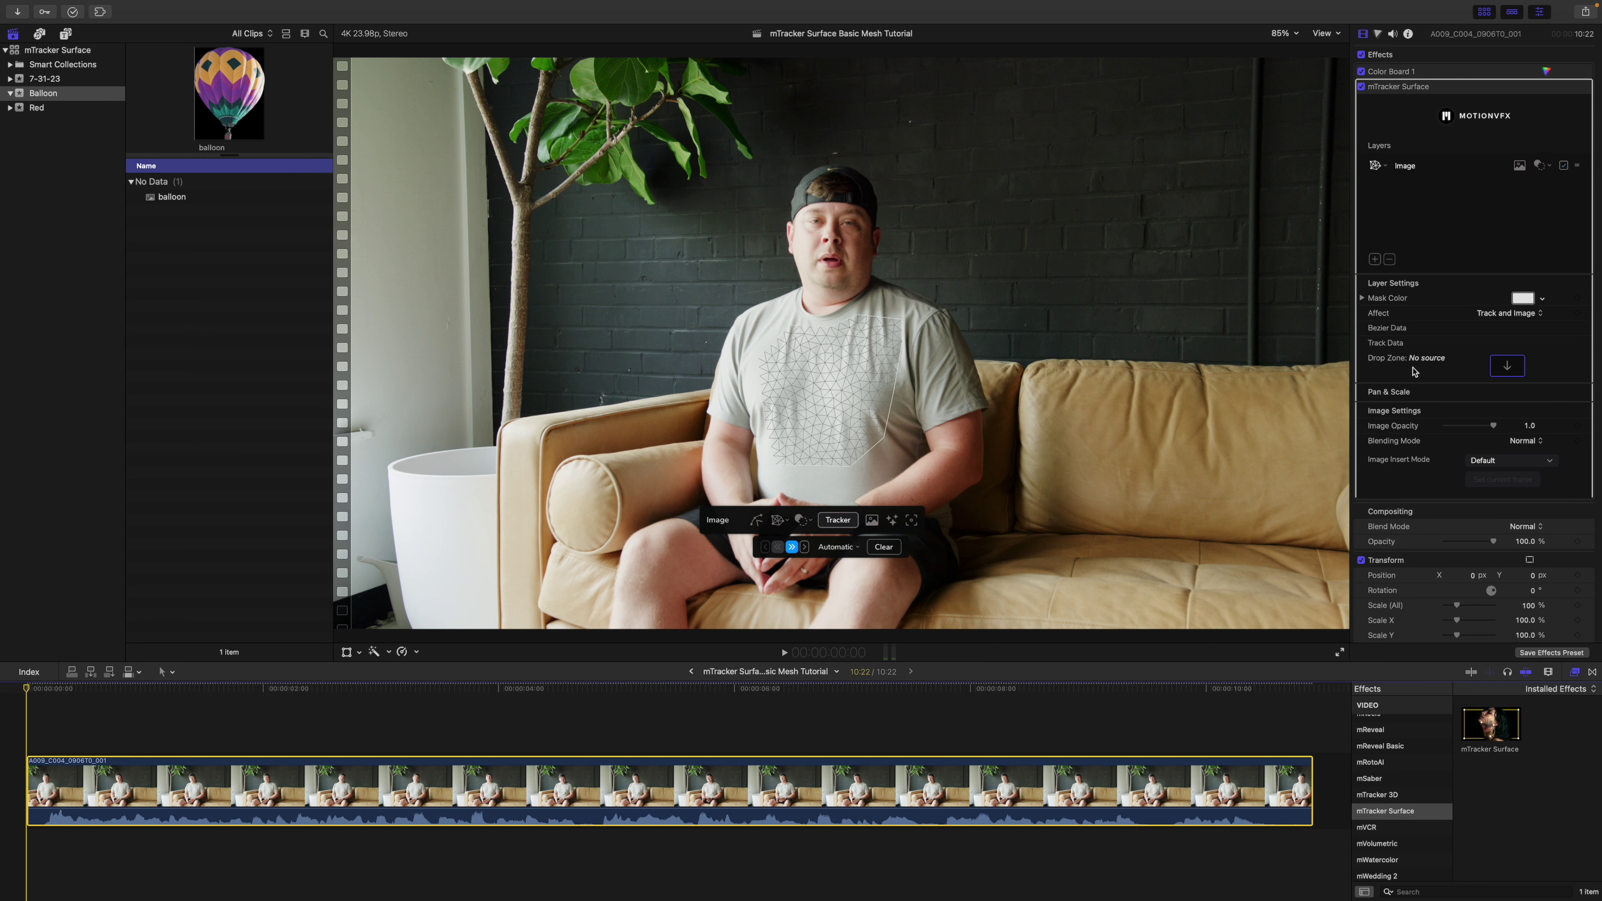
Assign the balloon clip as the mTracker Surface drop zone source.
{"action": "left_click", "coordinate": [1506, 366]}
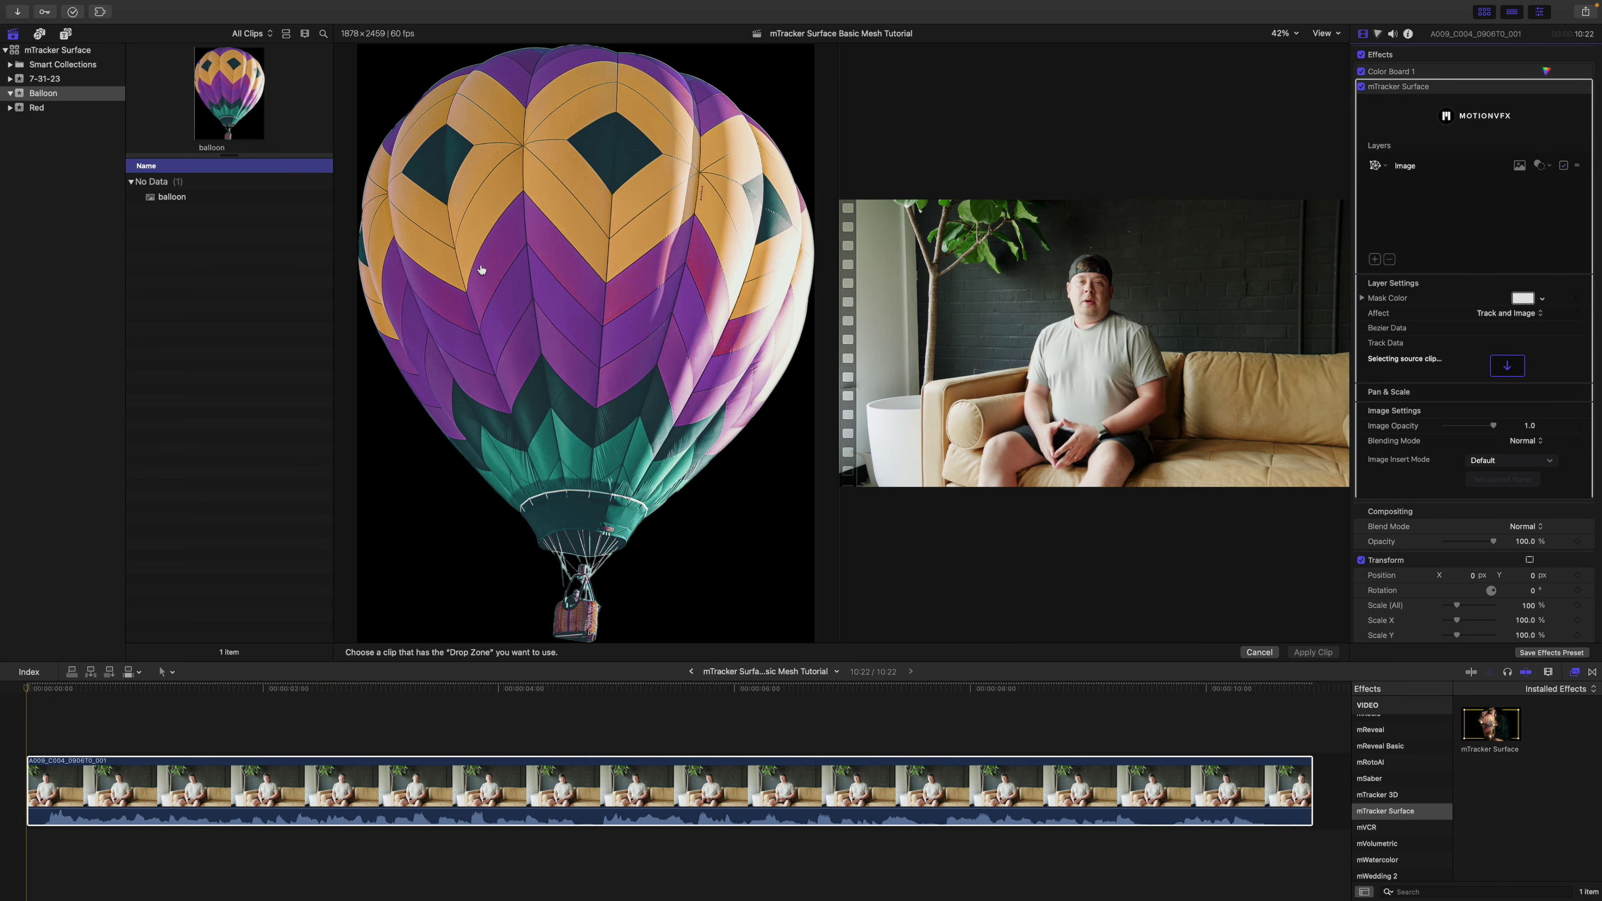
{"action": "left_click", "coordinate": [200, 127]}
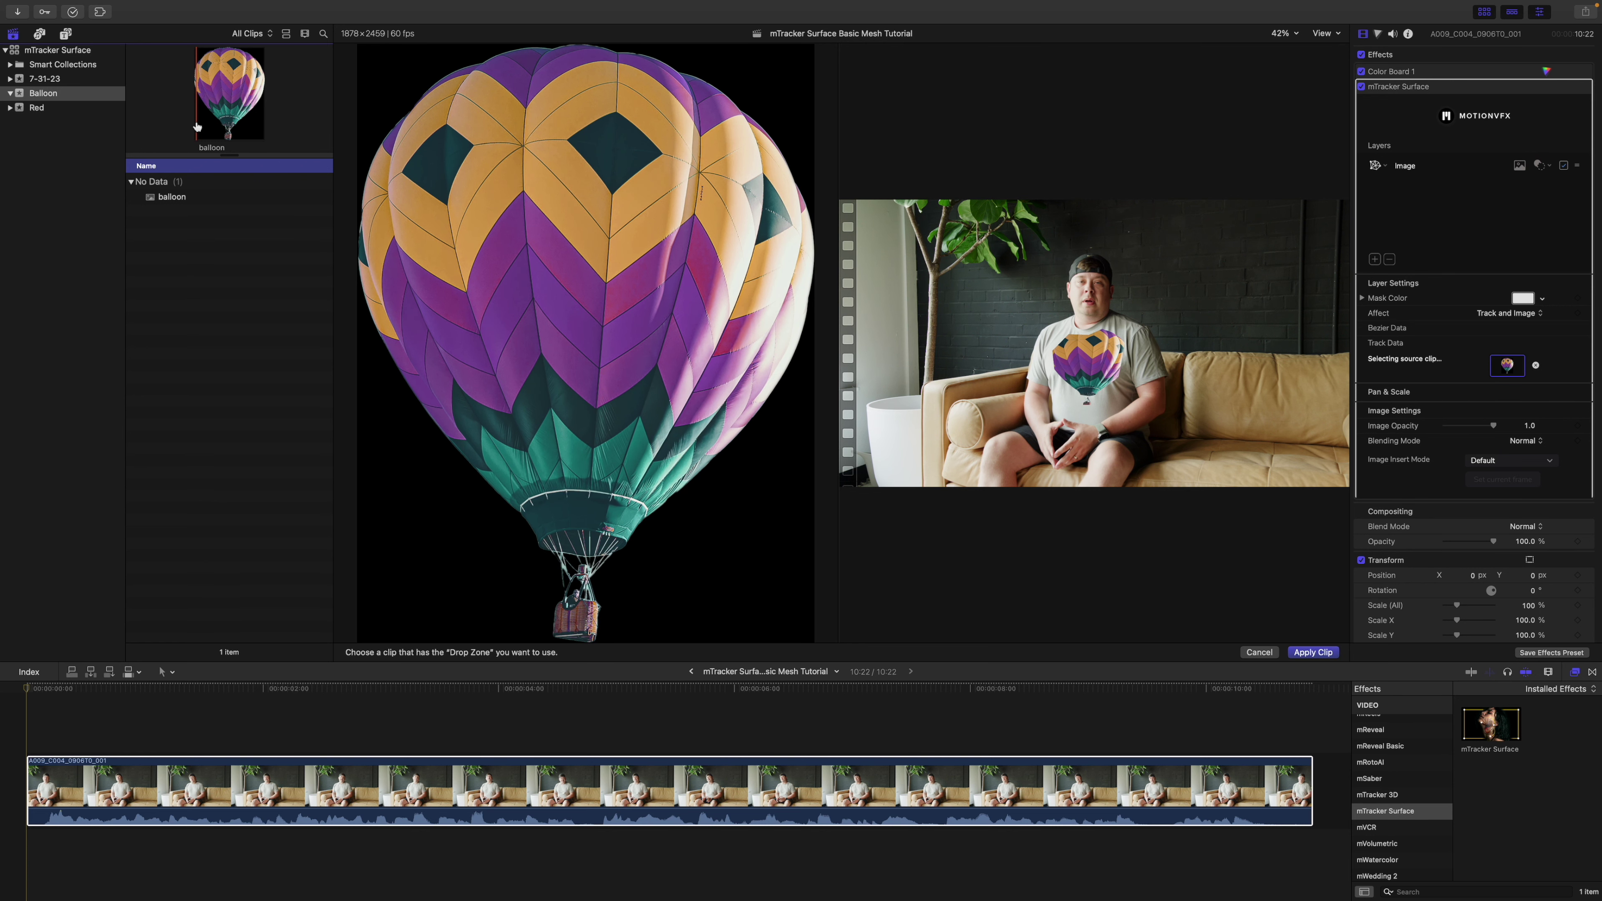
{"action": "left_click", "coordinate": [1333, 657]}
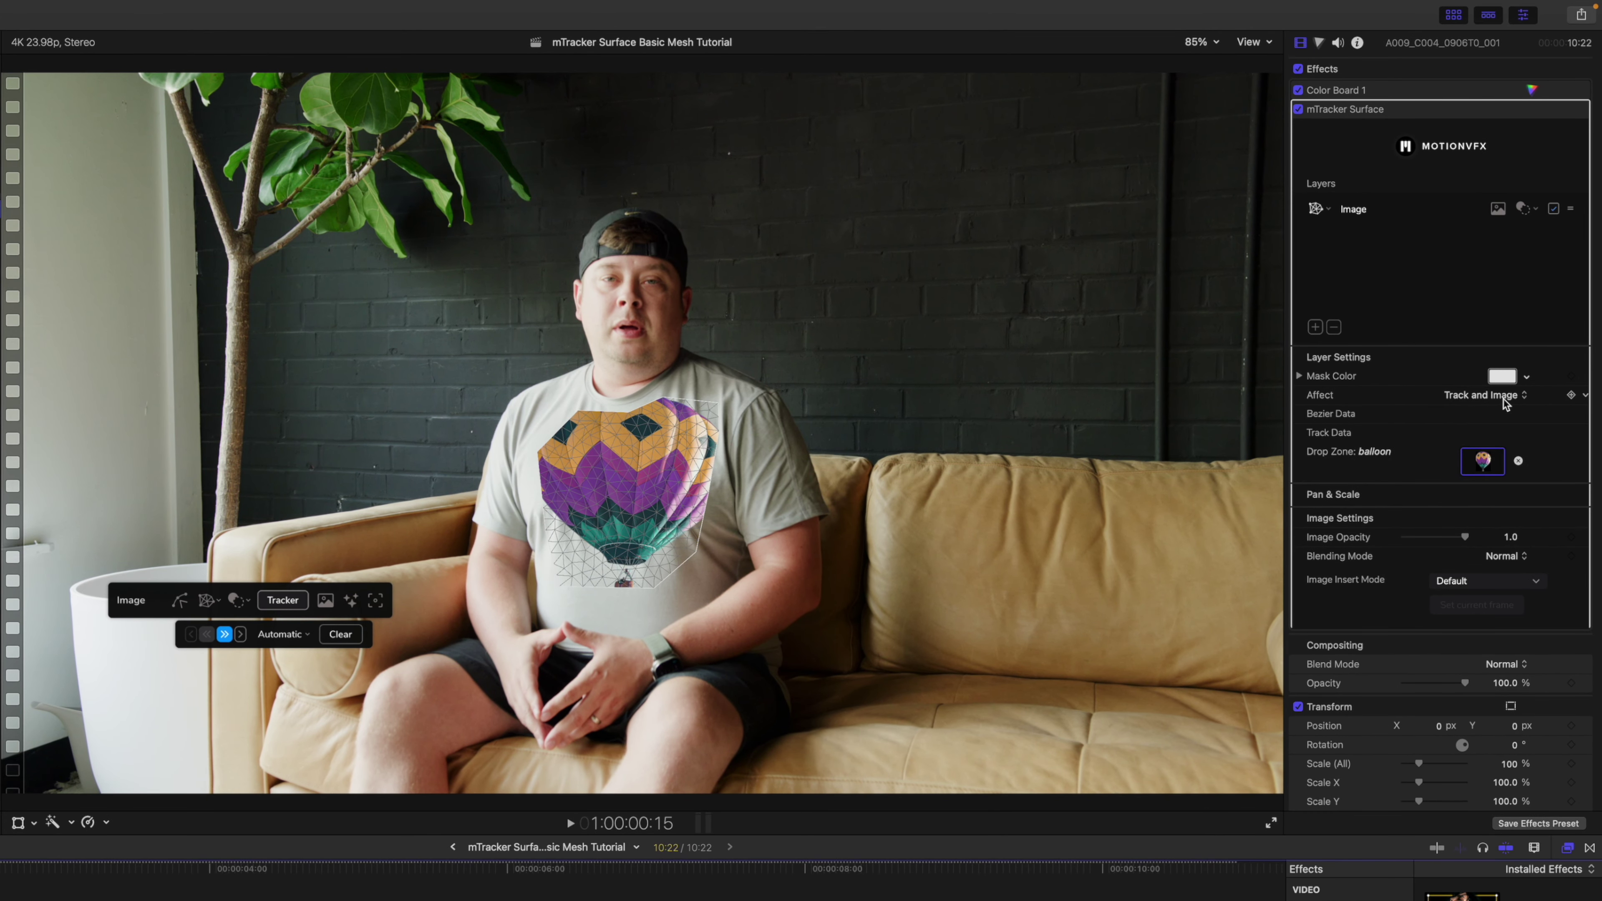
{"action": "left_click", "coordinate": [1503, 400]}
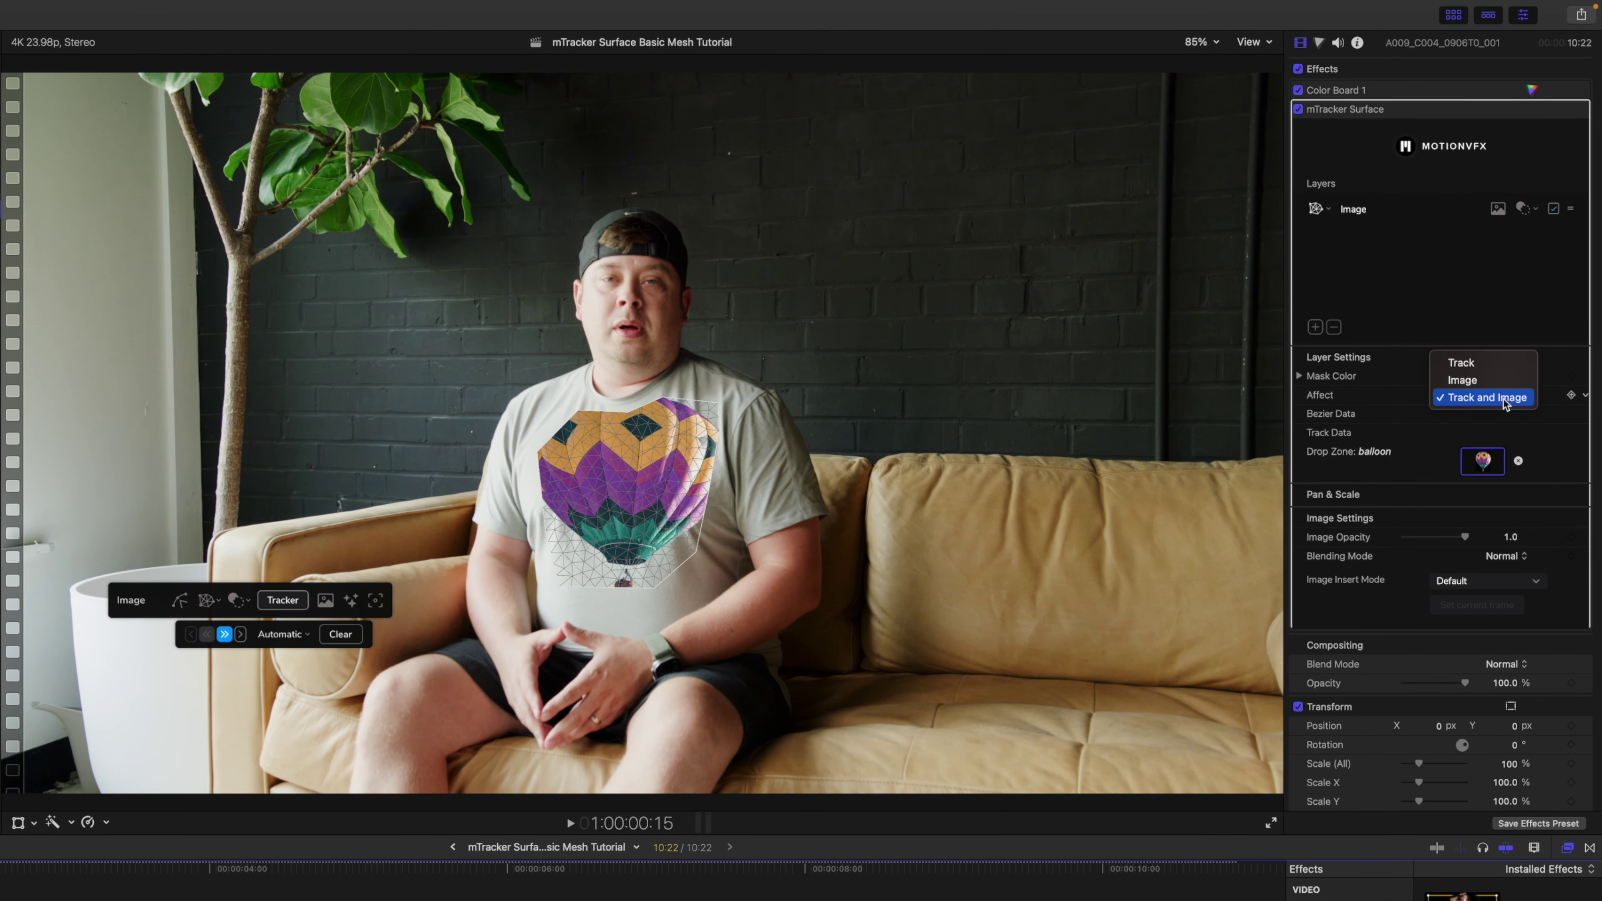
{"action": "left_click", "coordinate": [1504, 379]}
{"action": "left_click", "coordinate": [1503, 399]}
{"action": "left_click", "coordinate": [1500, 381]}
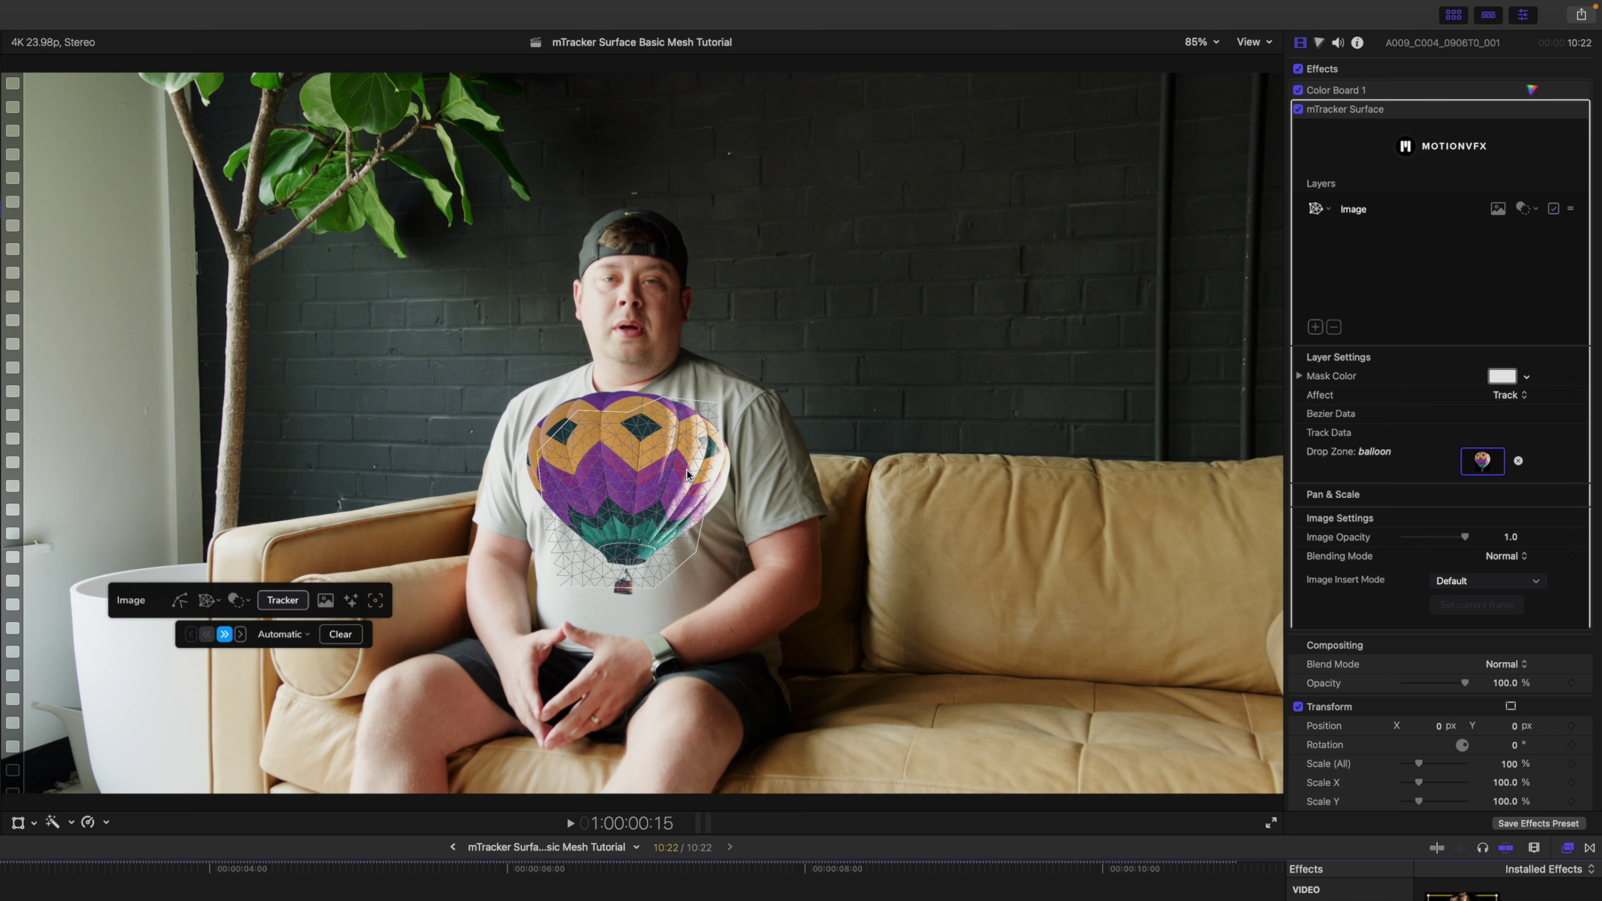
{"action": "left_click", "coordinate": [1510, 395]}
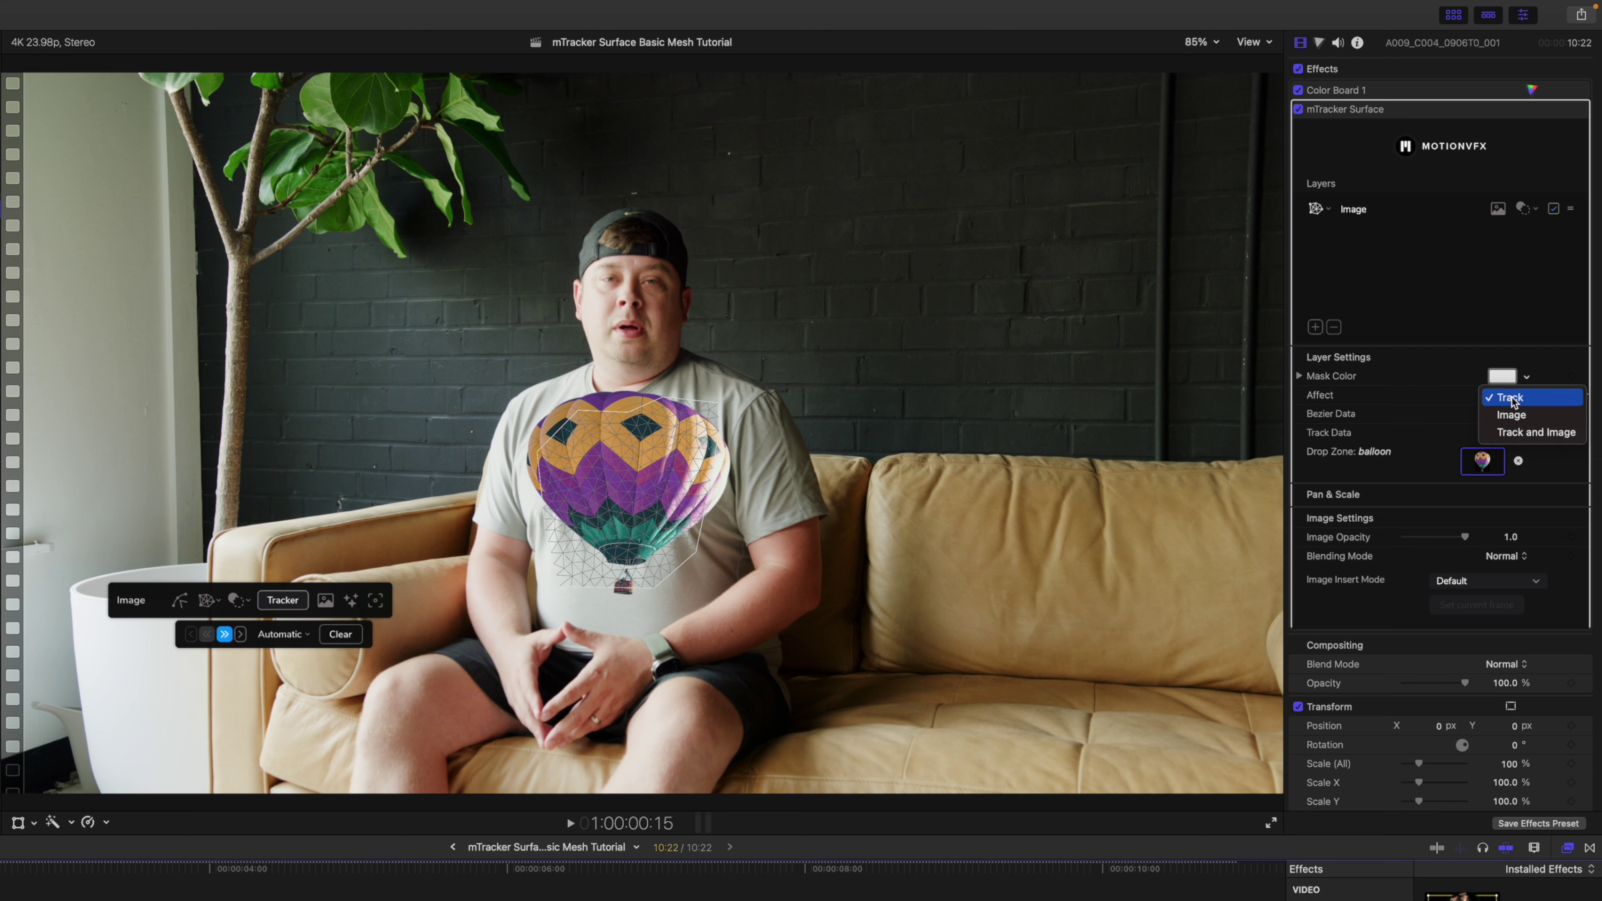
{"action": "left_click", "coordinate": [1515, 435]}
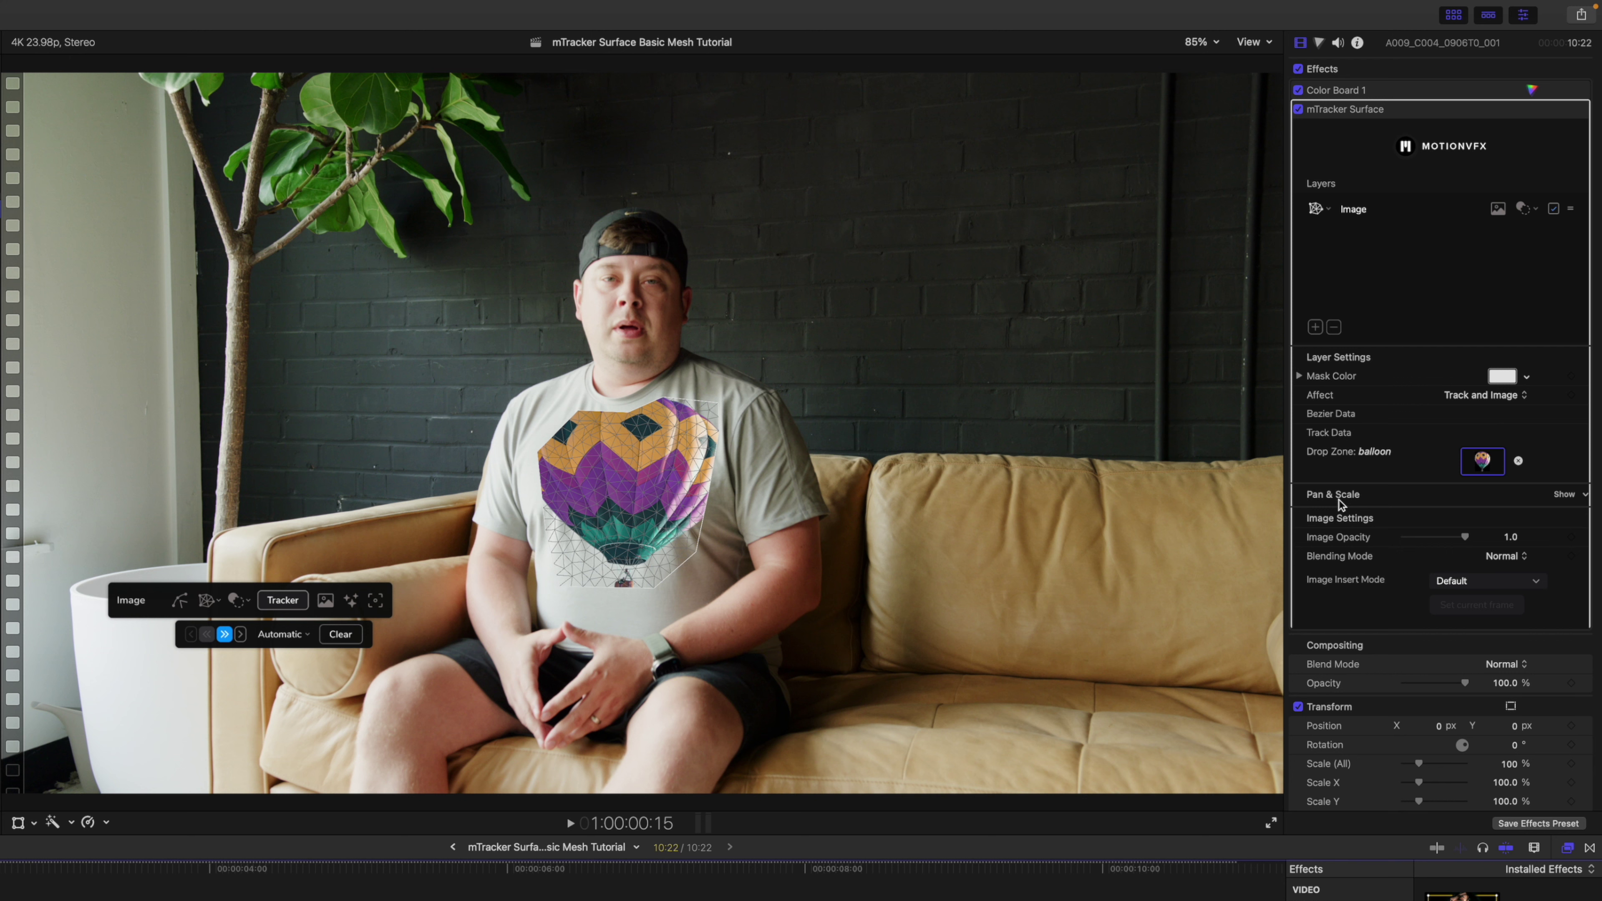
{"action": "left_click", "coordinate": [1570, 496]}
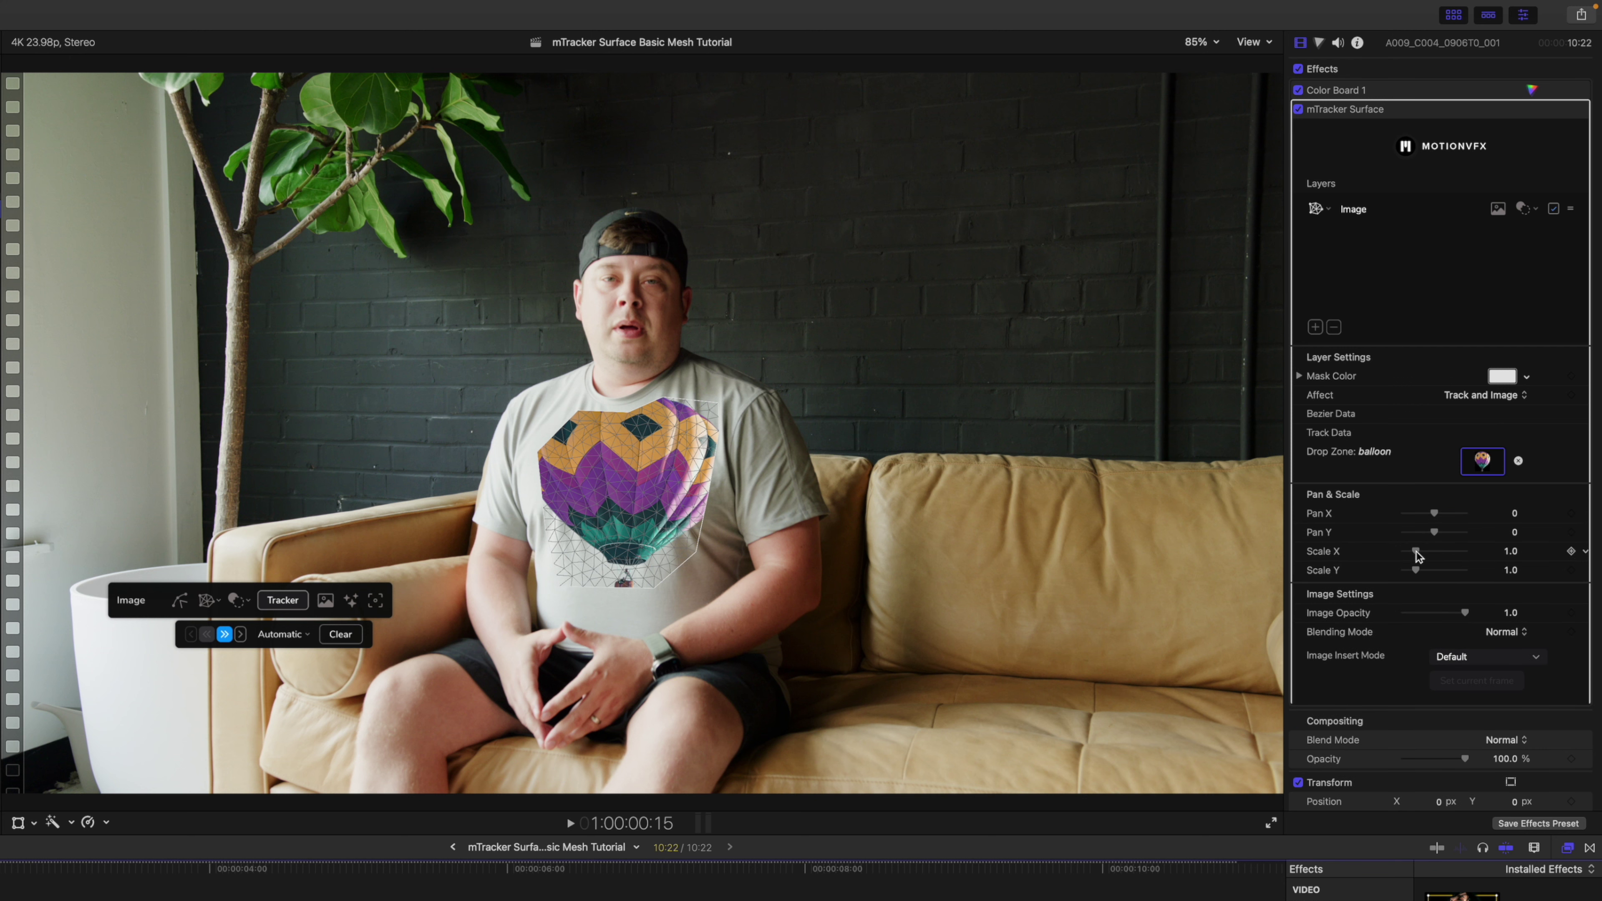
Scale the balloon to 0.58 by 0.74 and blend it with Multiply at 0.95 opacity.
{"action": "mouse_move", "coordinate": [1416, 551]}
{"action": "left_mouse_down"}
{"action": "mouse_move", "coordinate": [1415, 571]}
{"action": "mouse_move", "coordinate": [1409, 553]}
{"action": "left_mouse_up"}
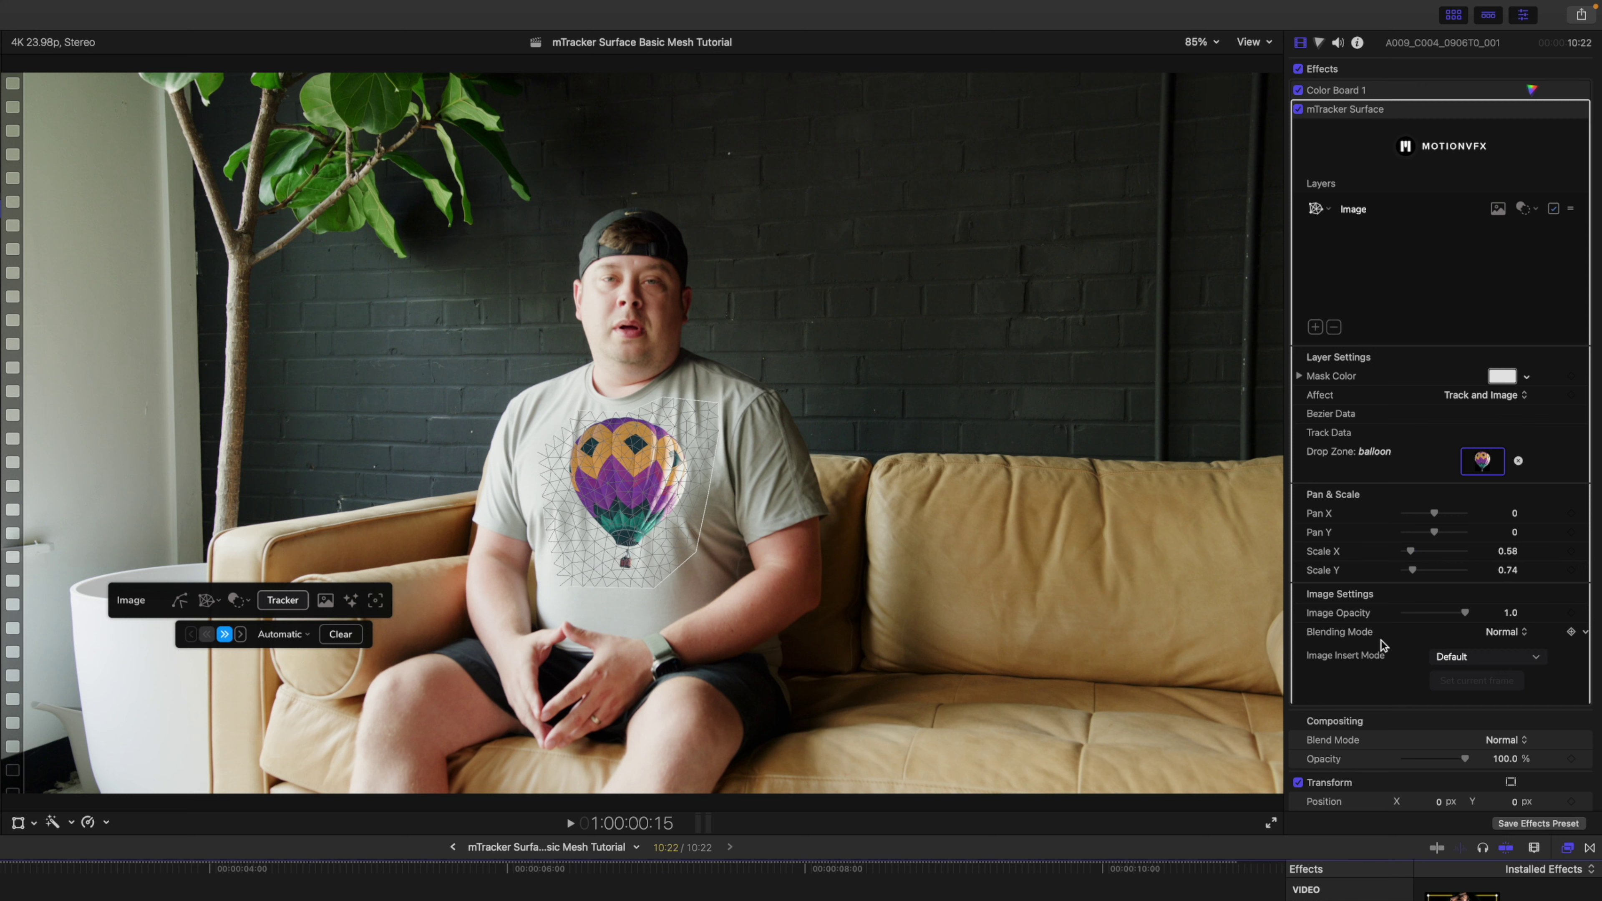
{"action": "left_click", "coordinate": [1525, 632]}
{"action": "left_click", "coordinate": [1518, 649]}
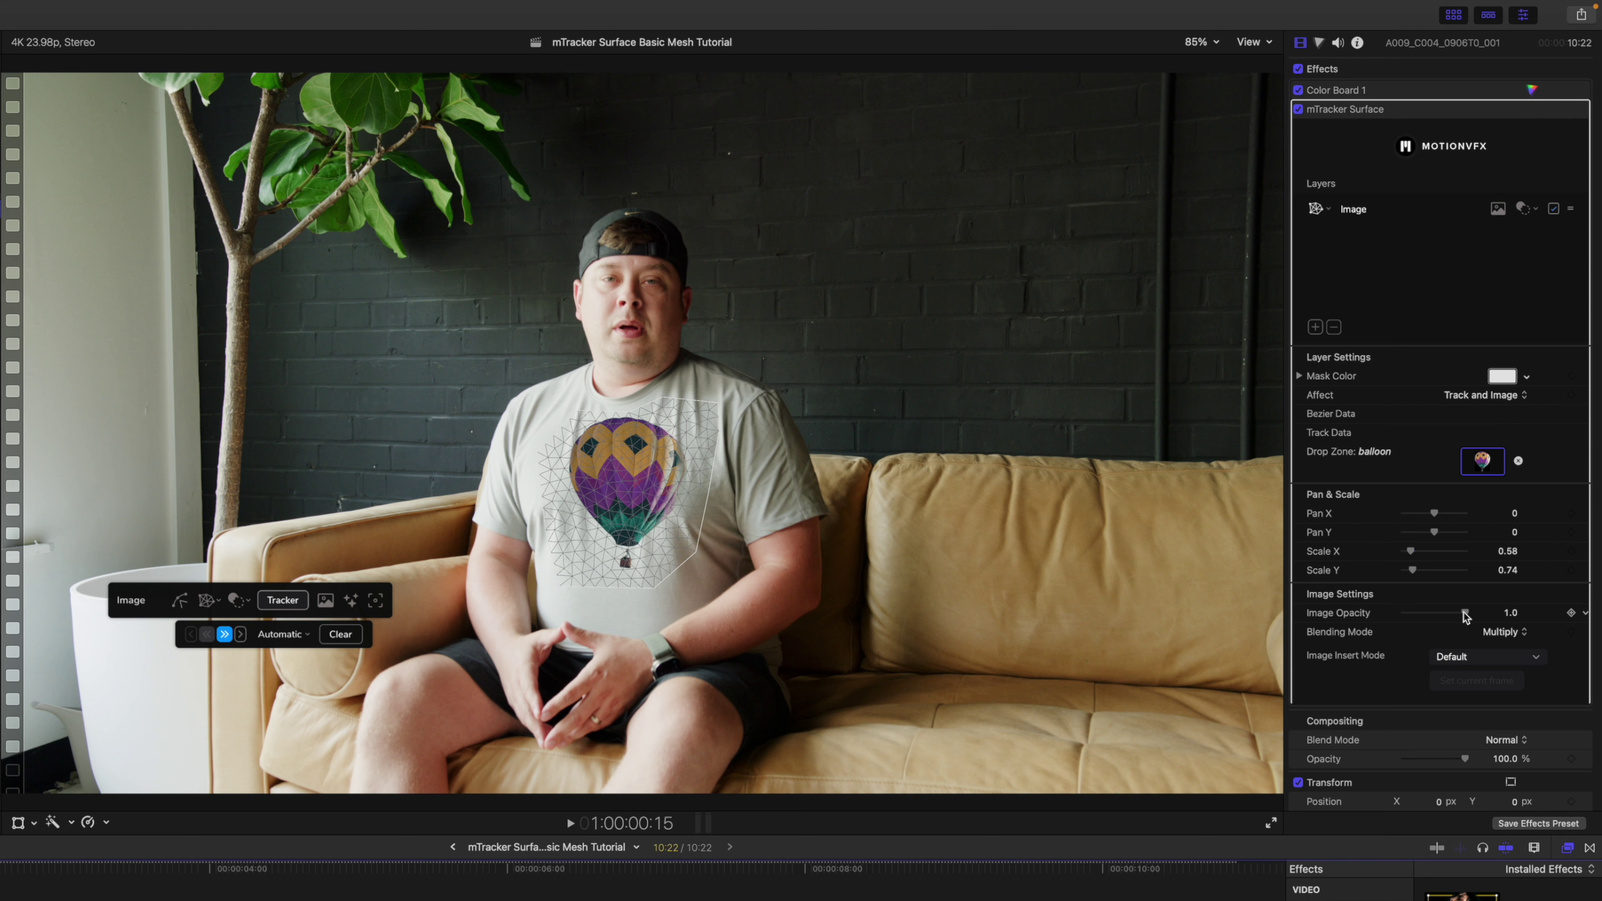
{"action": "left_click_drag", "start_coordinate": [1464, 612], "coordinate": [1461, 617]}
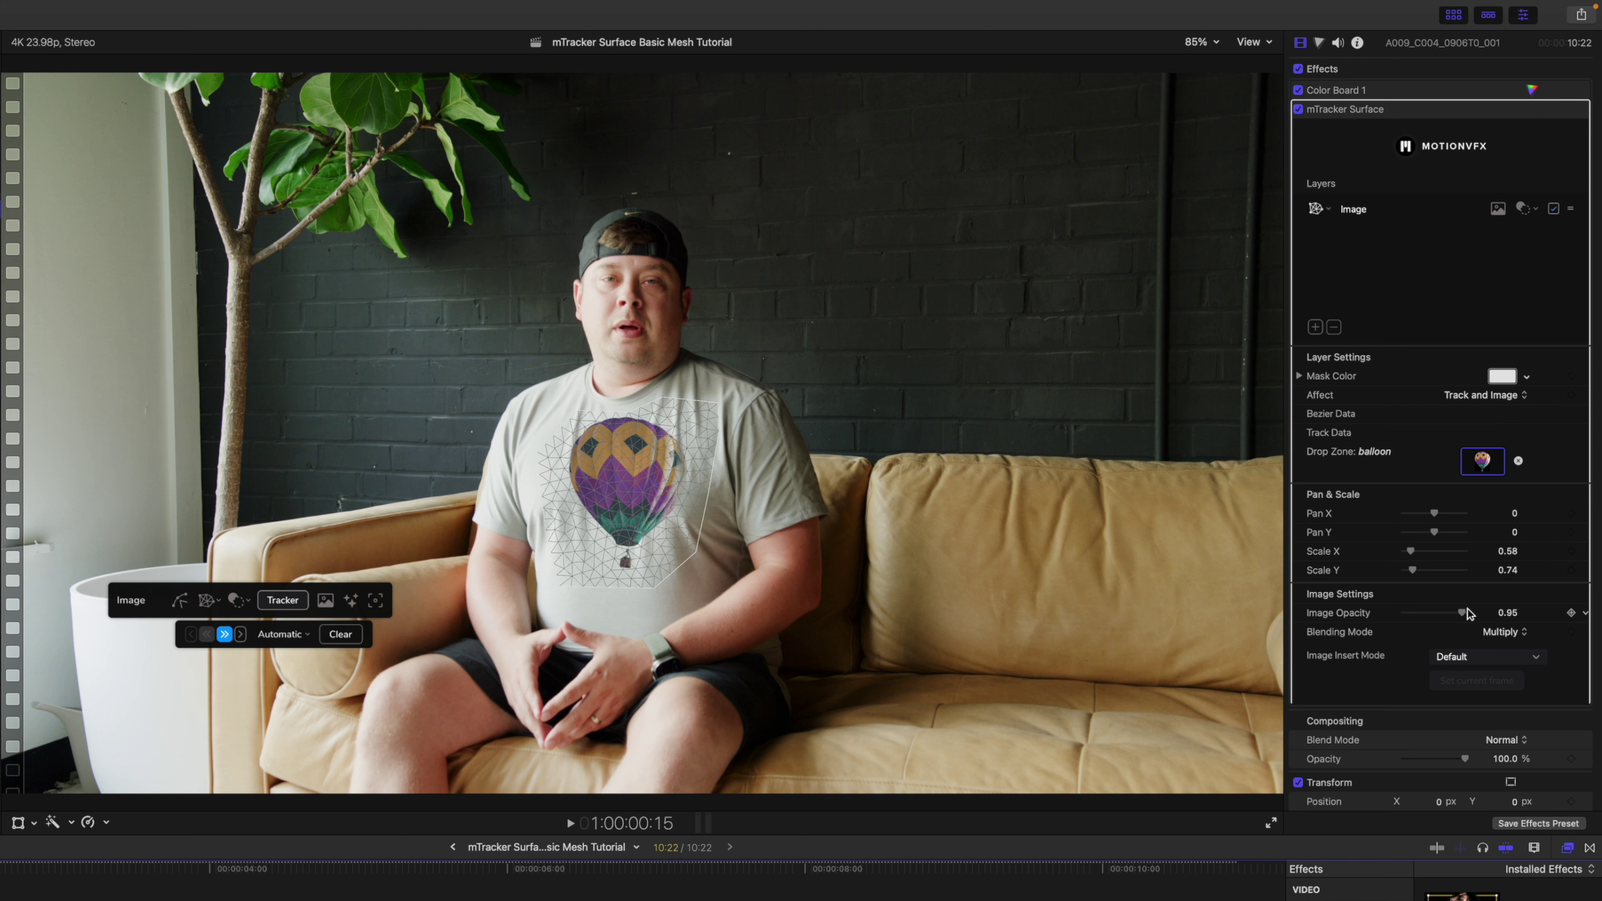
Corner-pin the balloon's four corners onto the shirt print and scrub the clip to check the tracking.
{"action": "left_click", "coordinate": [325, 601]}
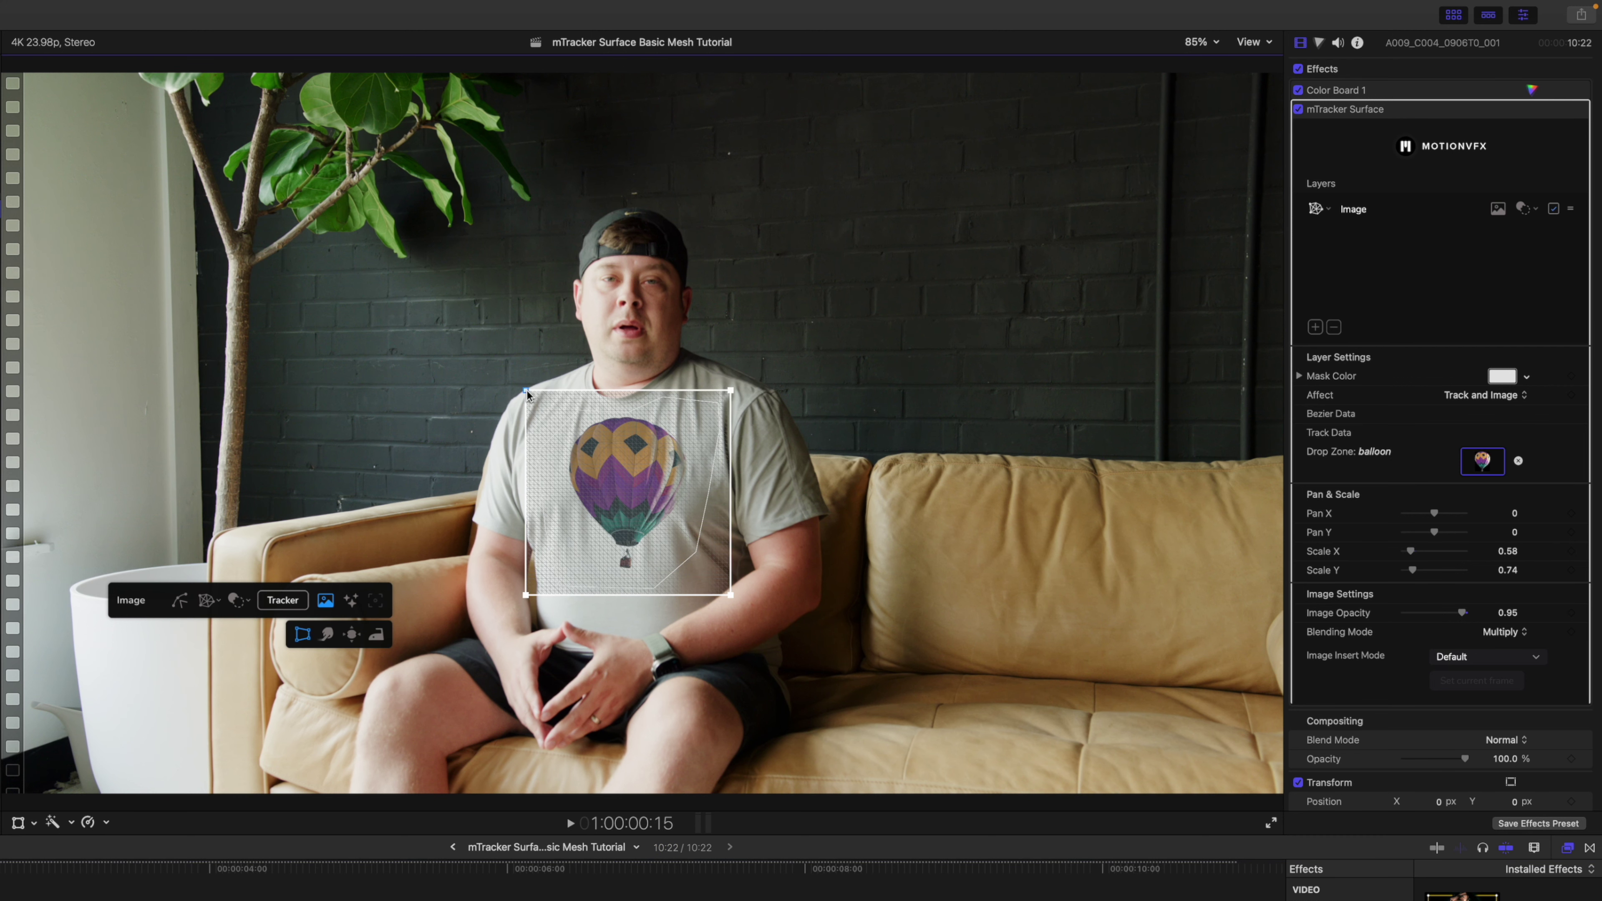
{"action": "left_click_drag", "start_coordinate": [526, 390], "coordinate": [531, 389]}
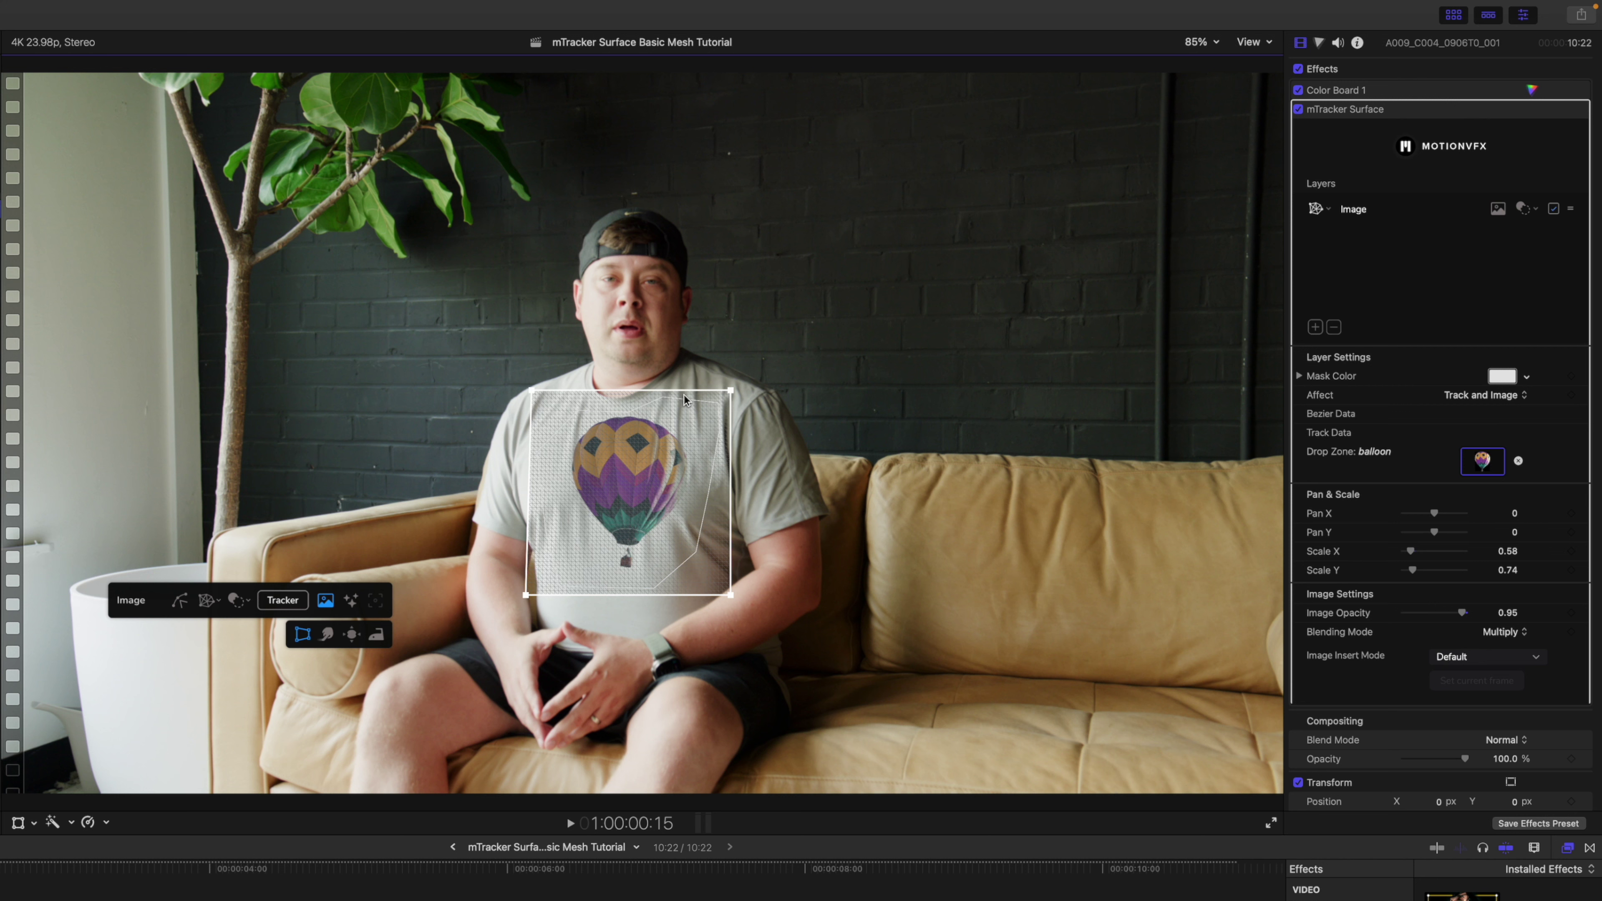
{"action": "left_click_drag", "start_coordinate": [732, 389], "coordinate": [719, 386]}
{"action": "left_click_drag", "start_coordinate": [524, 598], "coordinate": [527, 584]}
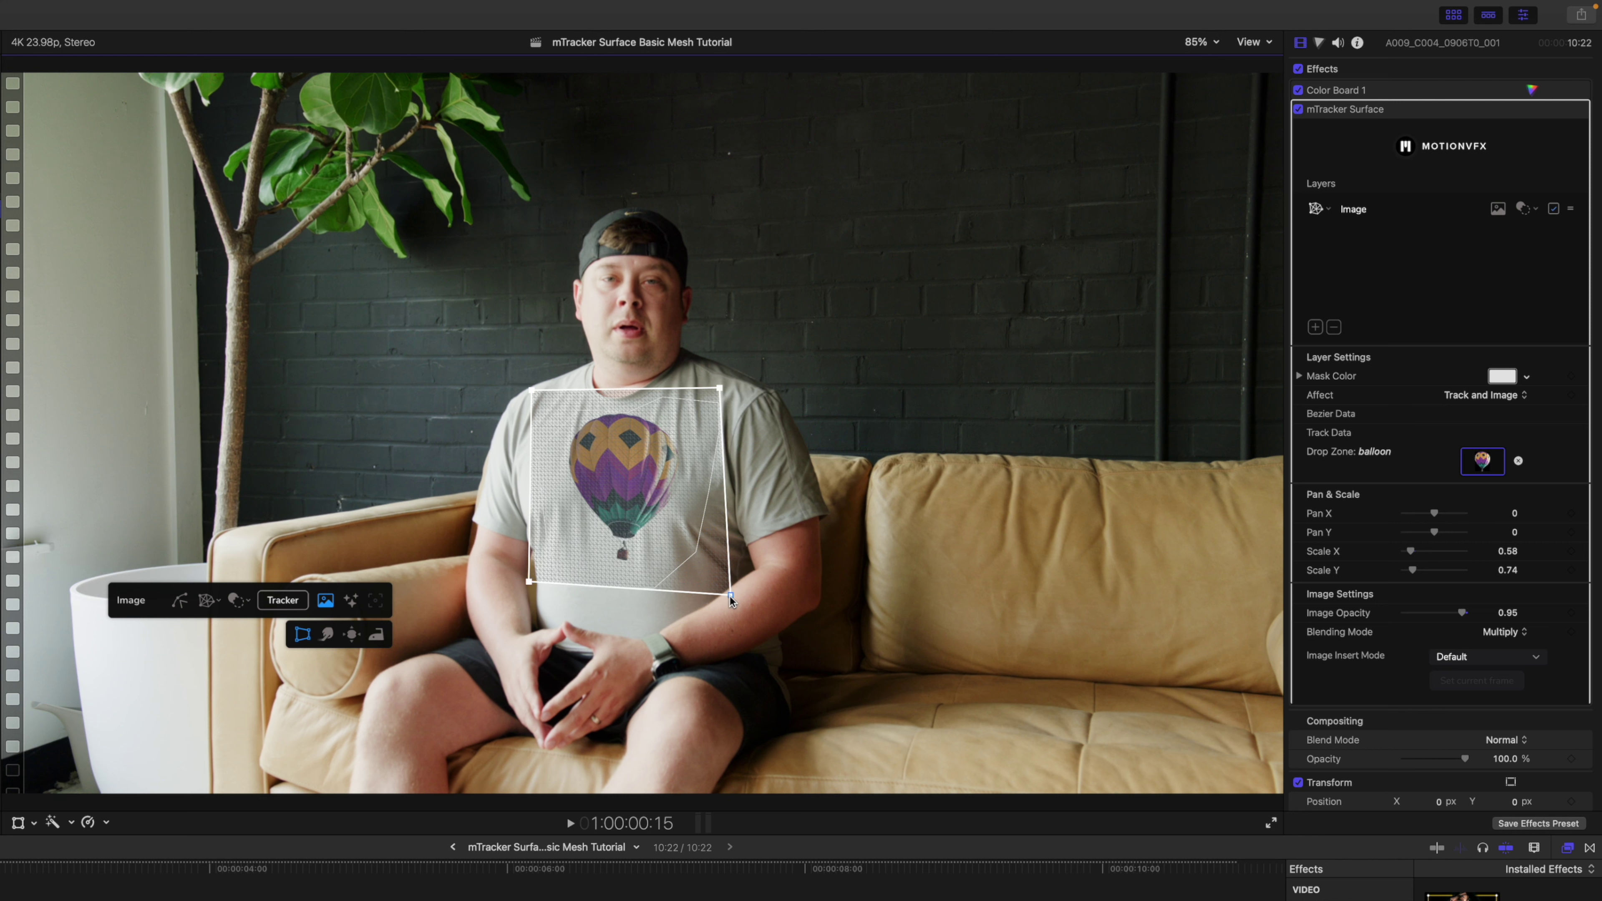
{"action": "left_click_drag", "start_coordinate": [729, 596], "coordinate": [721, 592]}
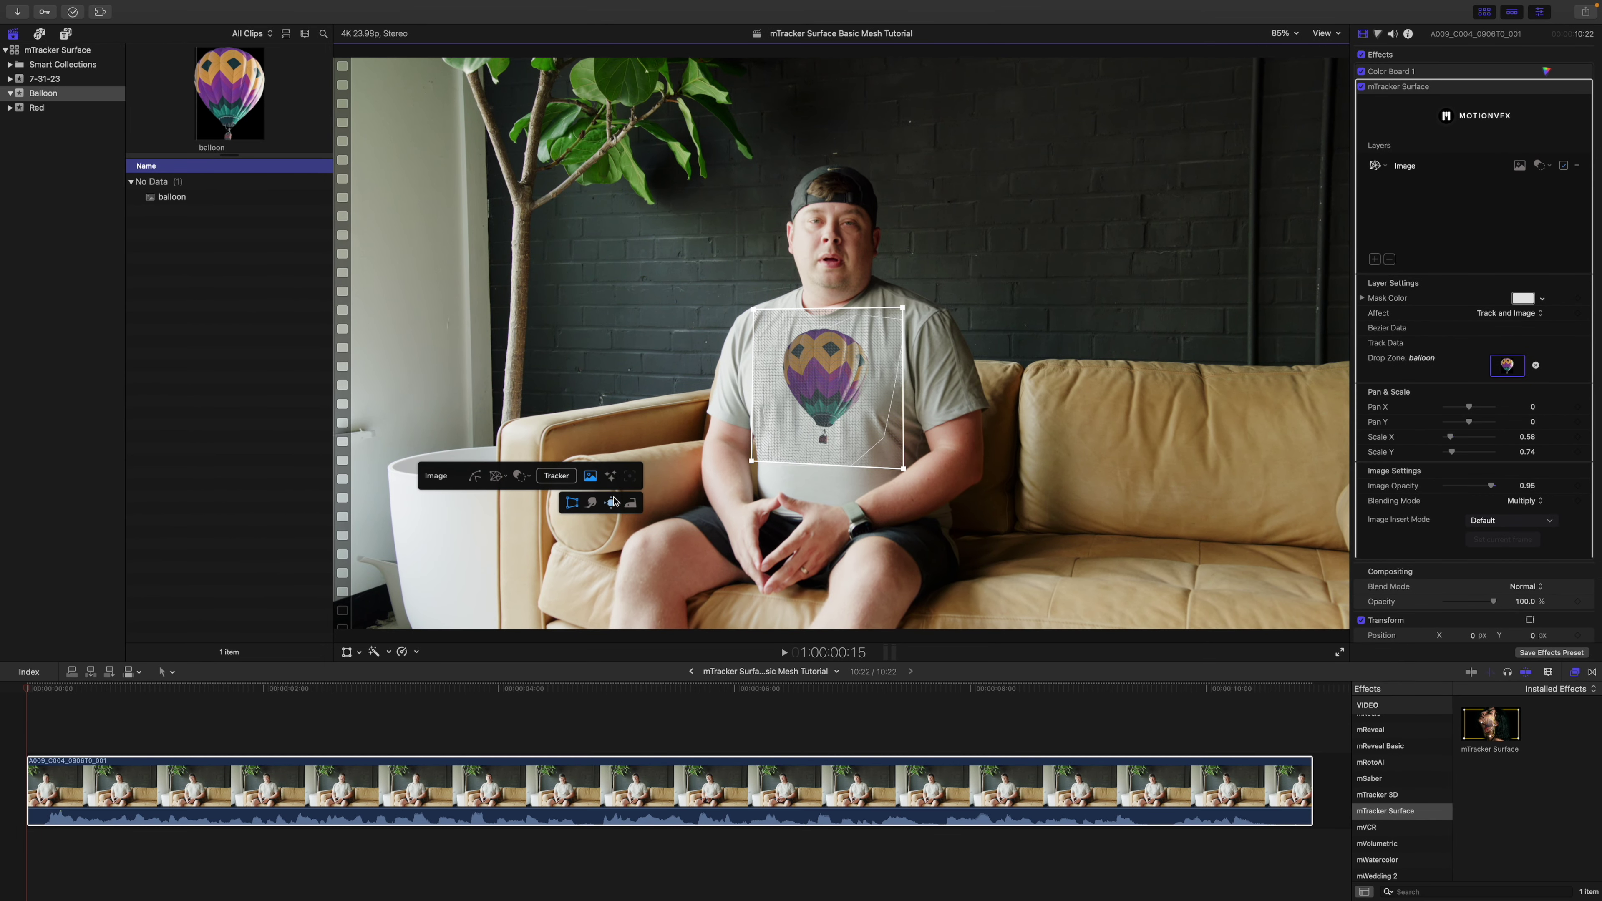
{"action": "left_click_drag", "start_coordinate": [32, 690], "coordinate": [1094, 719]}
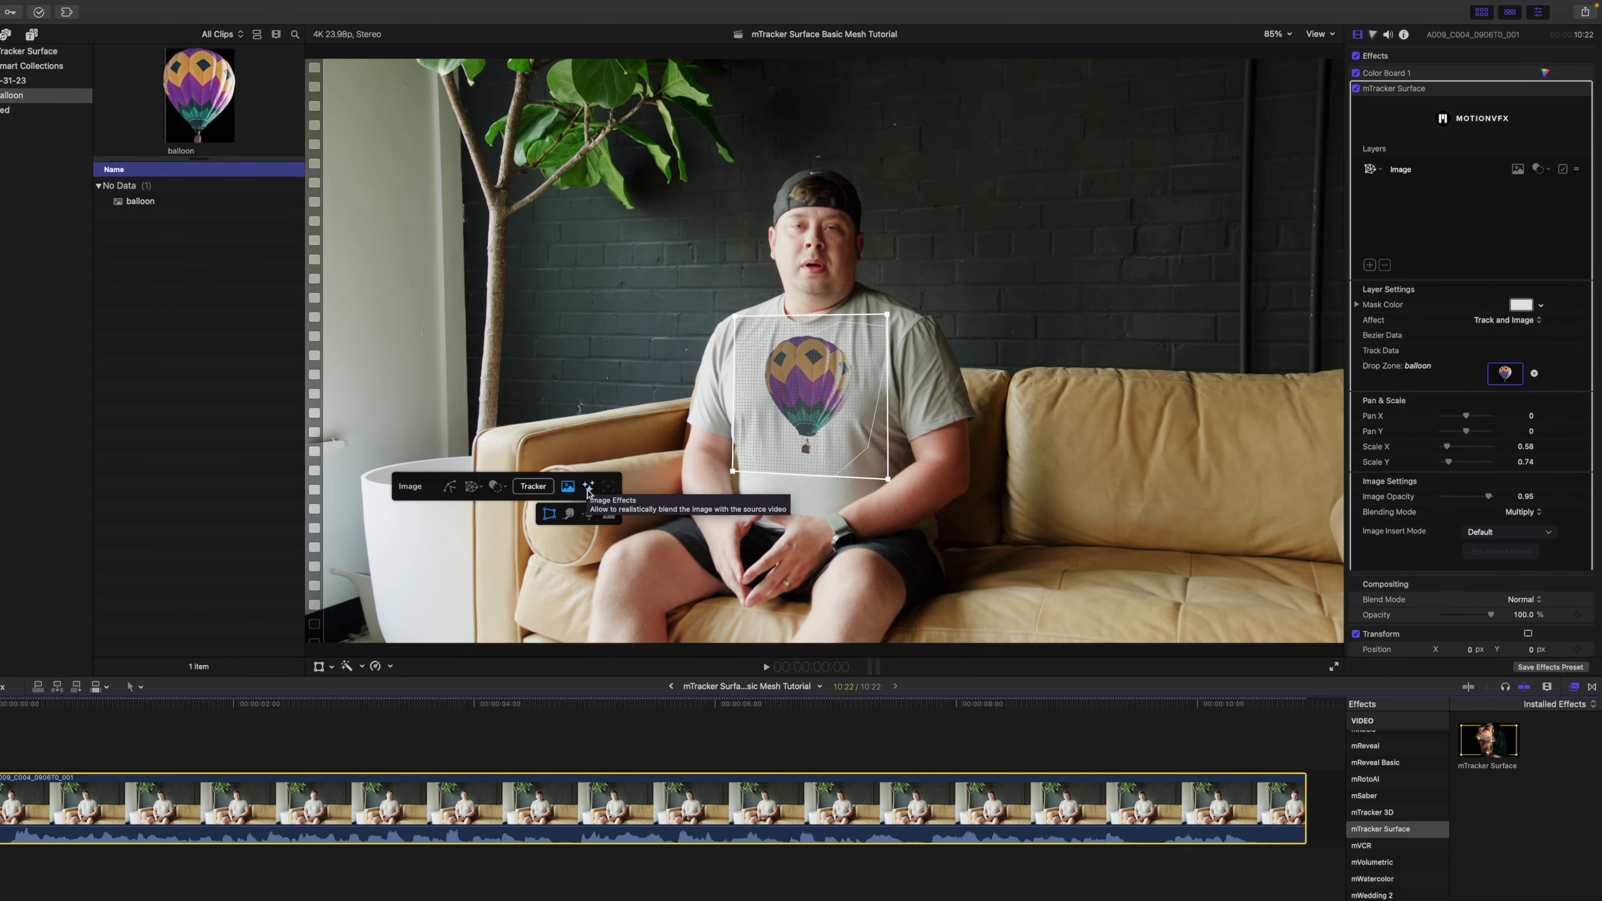
{"action": "left_click", "coordinate": [610, 477]}
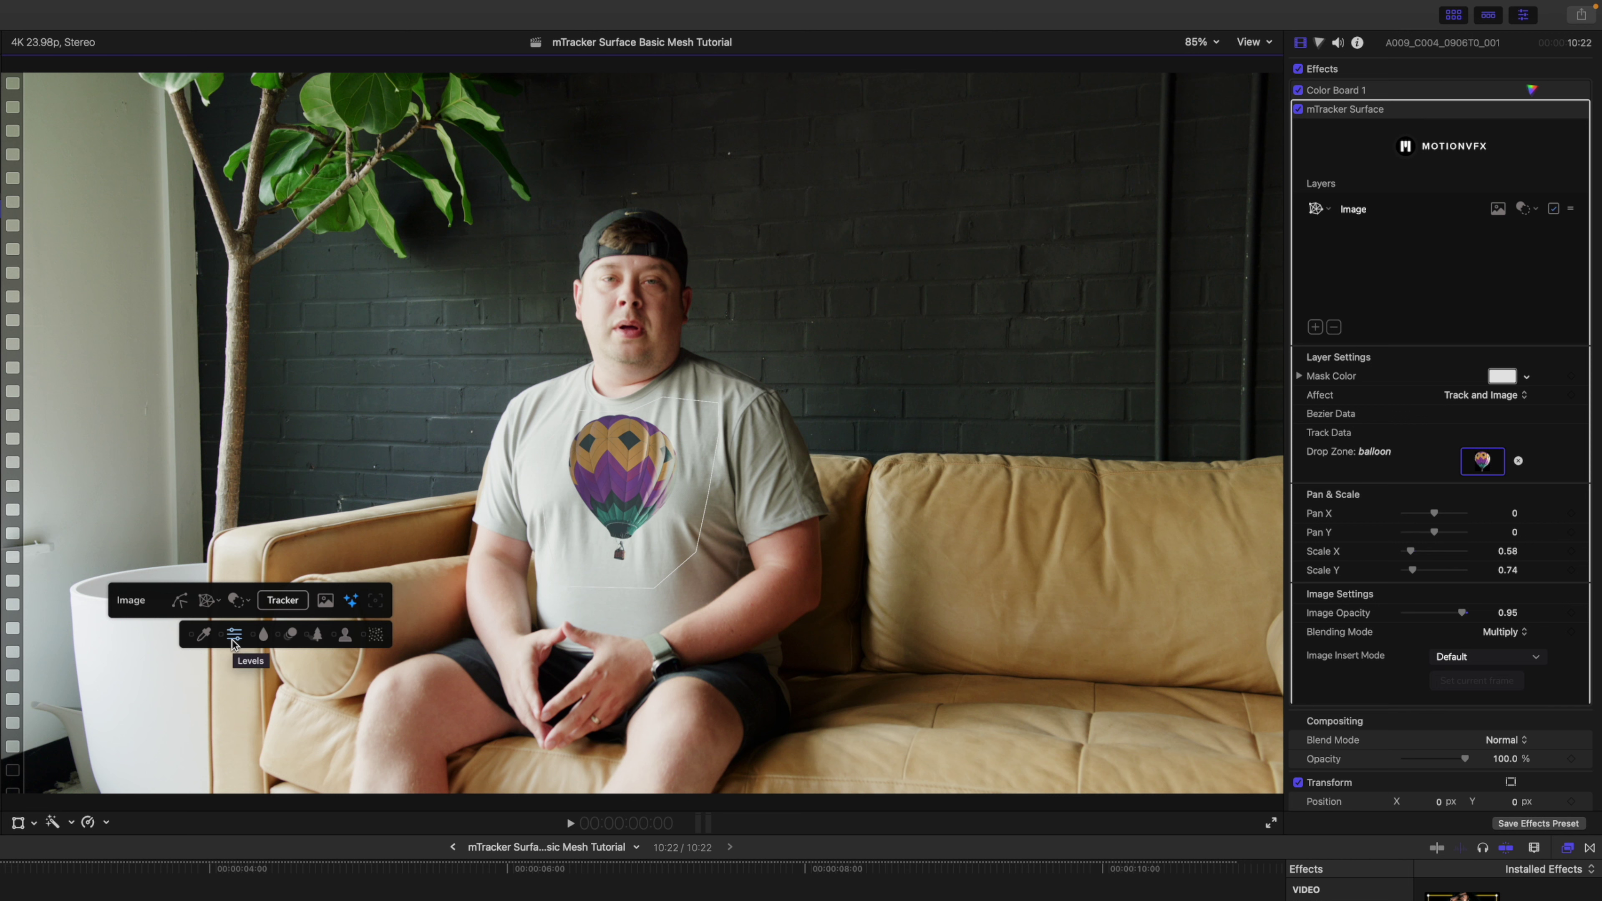
Add lens blur at intensity 0.15, 50% motion blur and film grain to the balloon.
{"action": "left_click", "coordinate": [266, 636]}
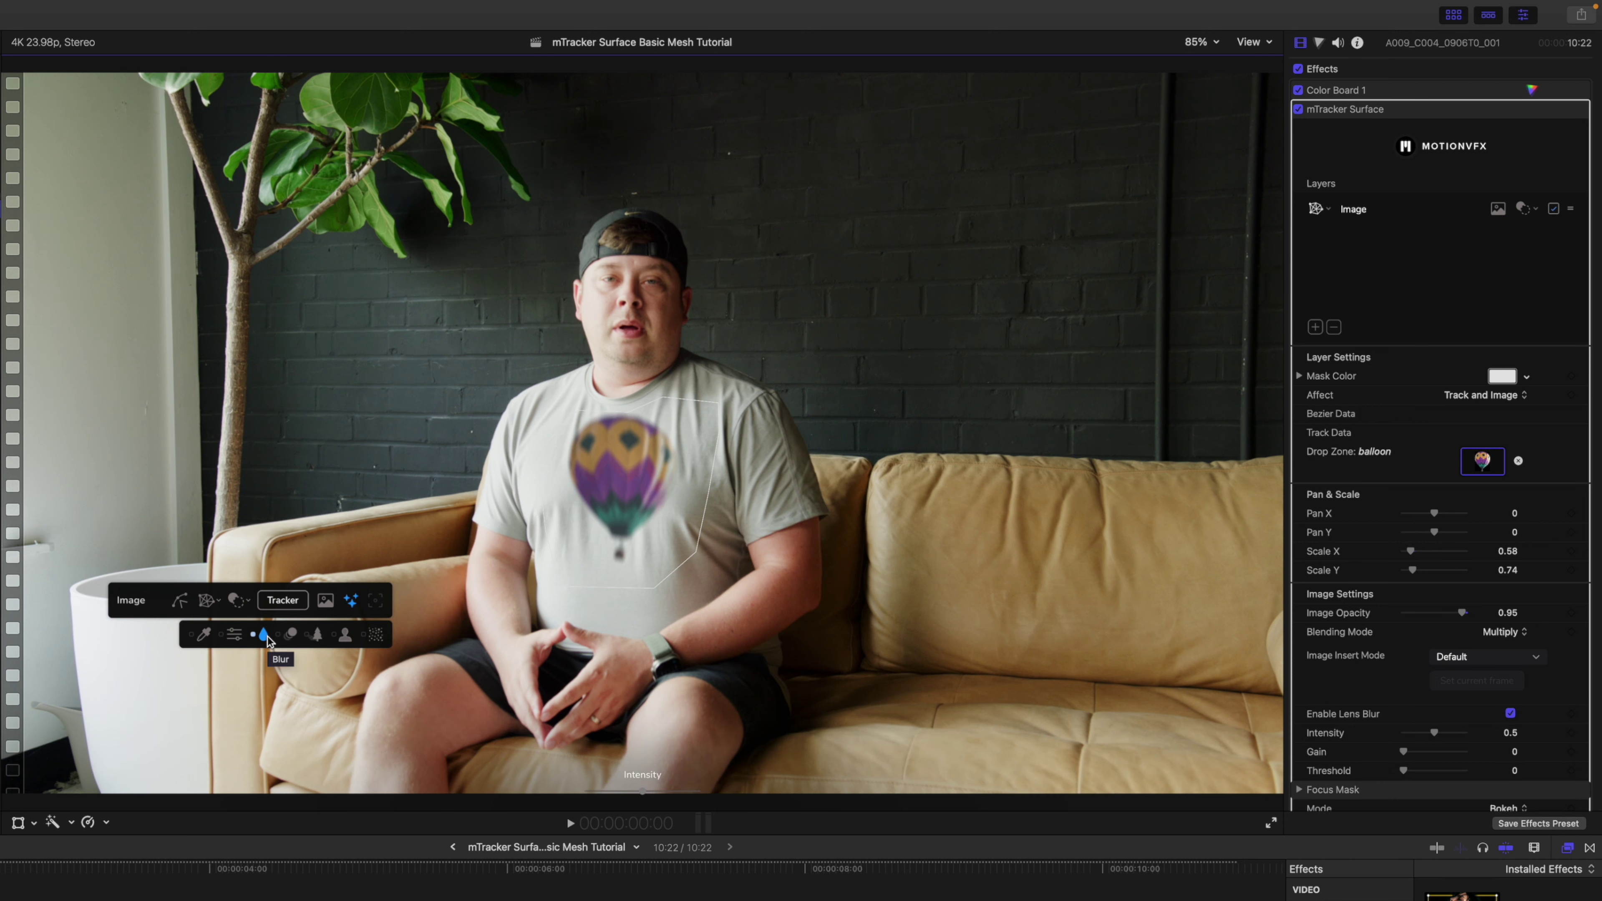
{"action": "scroll", "coordinate": [1375, 670], "scroll_direction": "down", "scroll_amount": 4}
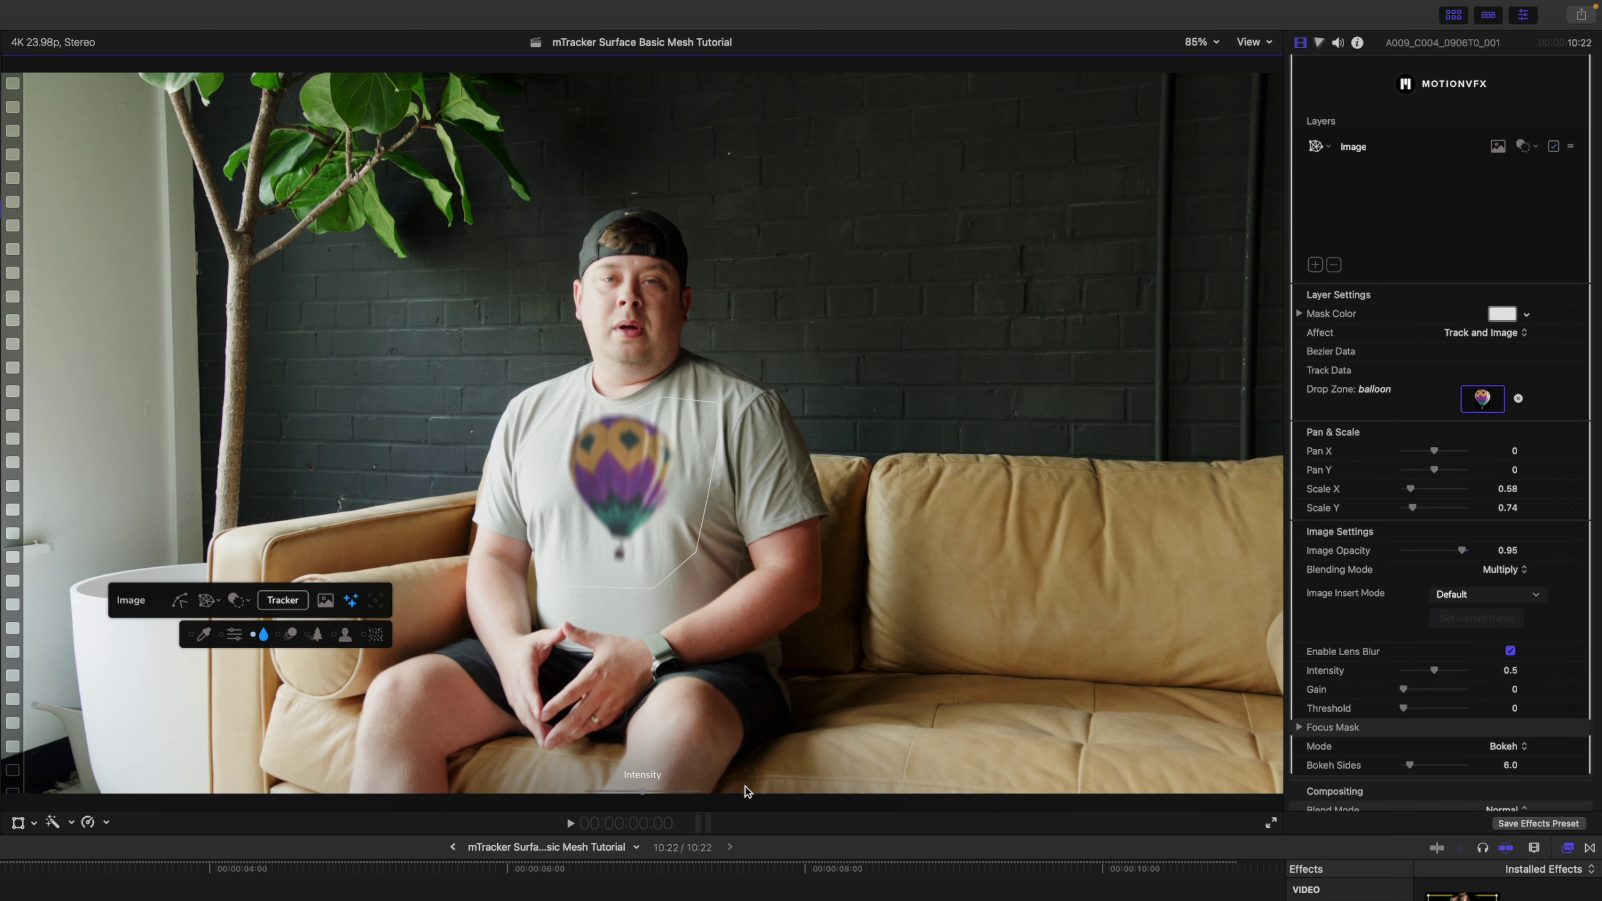
{"action": "left_click_drag", "start_coordinate": [643, 794], "coordinate": [612, 794]}
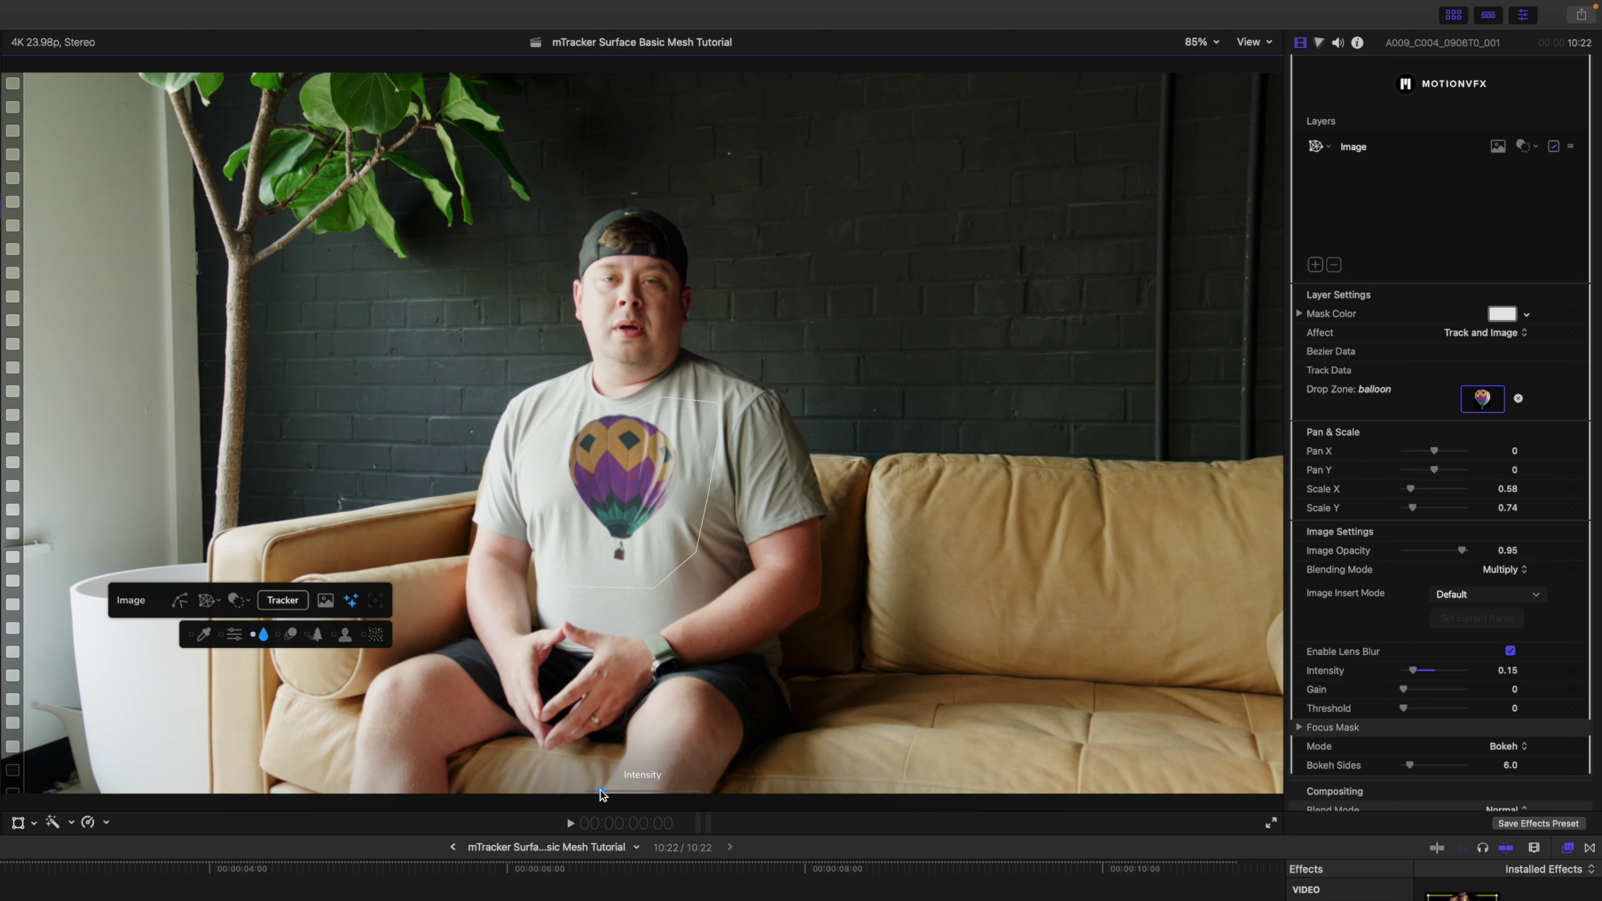
{"action": "left_click", "coordinate": [291, 635]}
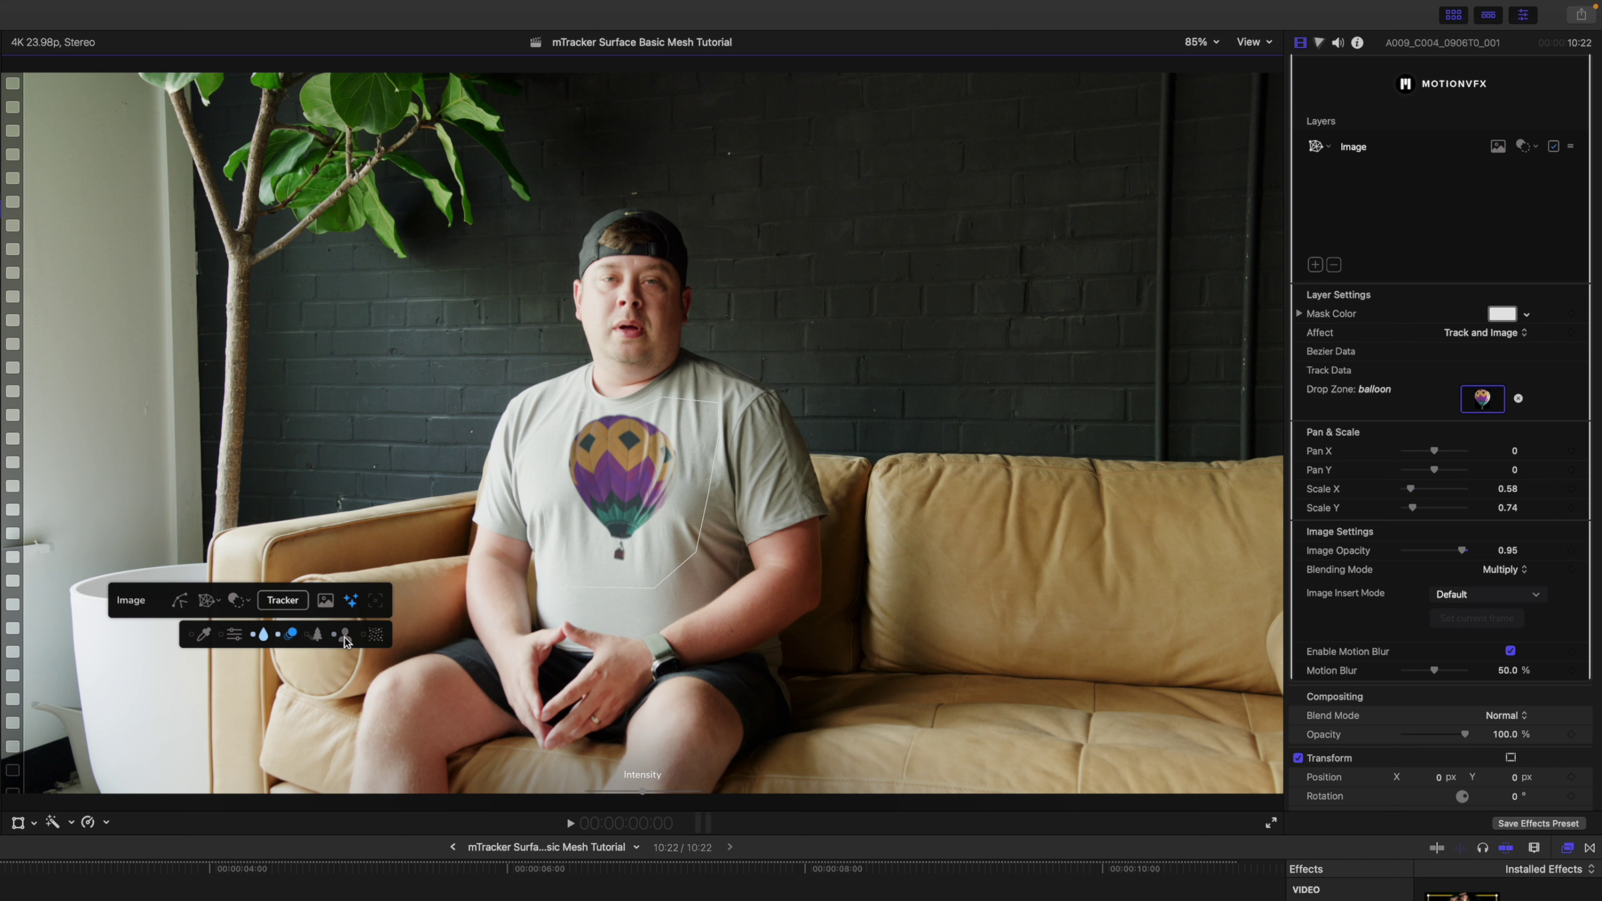
{"action": "left_click", "coordinate": [375, 636]}
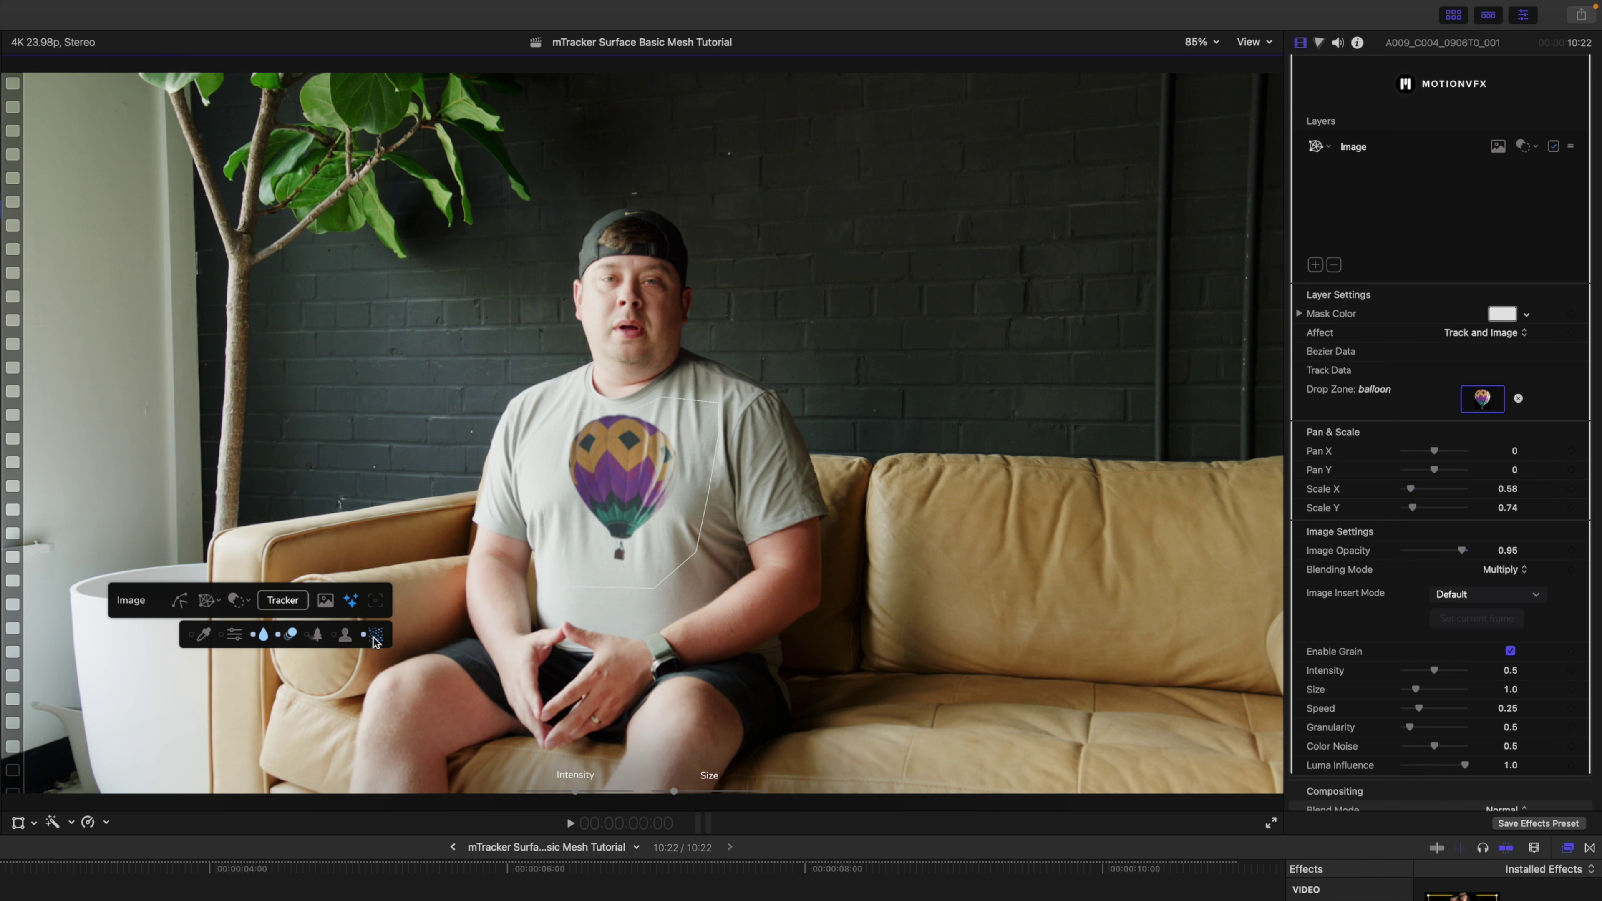
Enable color levels on the balloon and lift its blackpoint from black to dark grey.
{"action": "left_click", "coordinate": [236, 636]}
{"action": "scroll", "coordinate": [1396, 688], "scroll_direction": "down", "scroll_amount": 2}
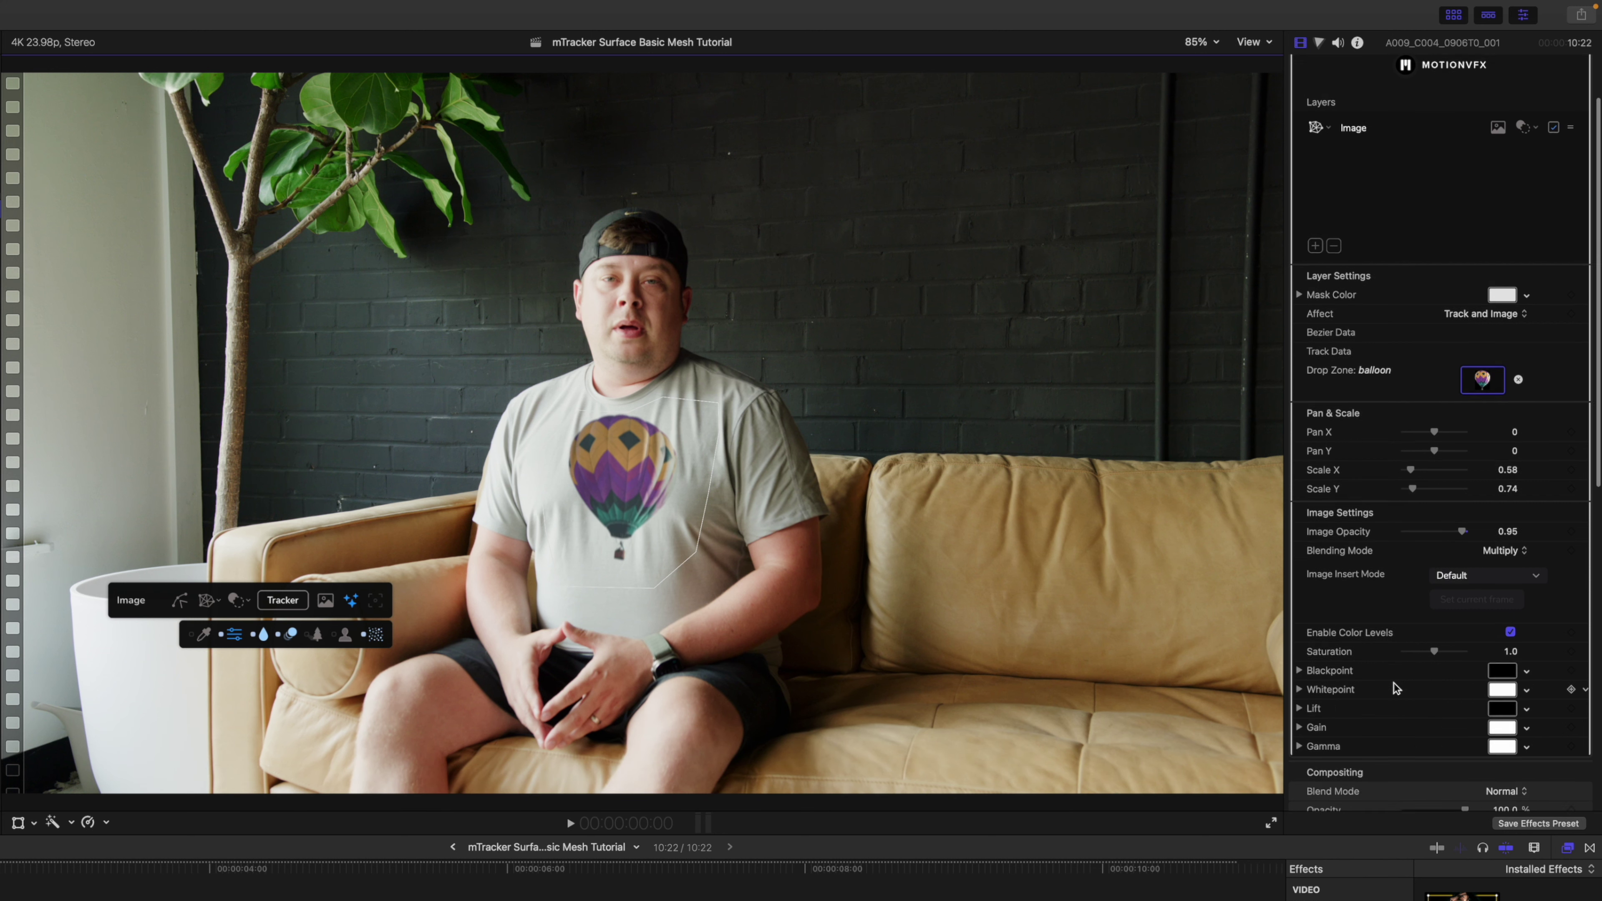
{"action": "left_click", "coordinate": [1502, 657]}
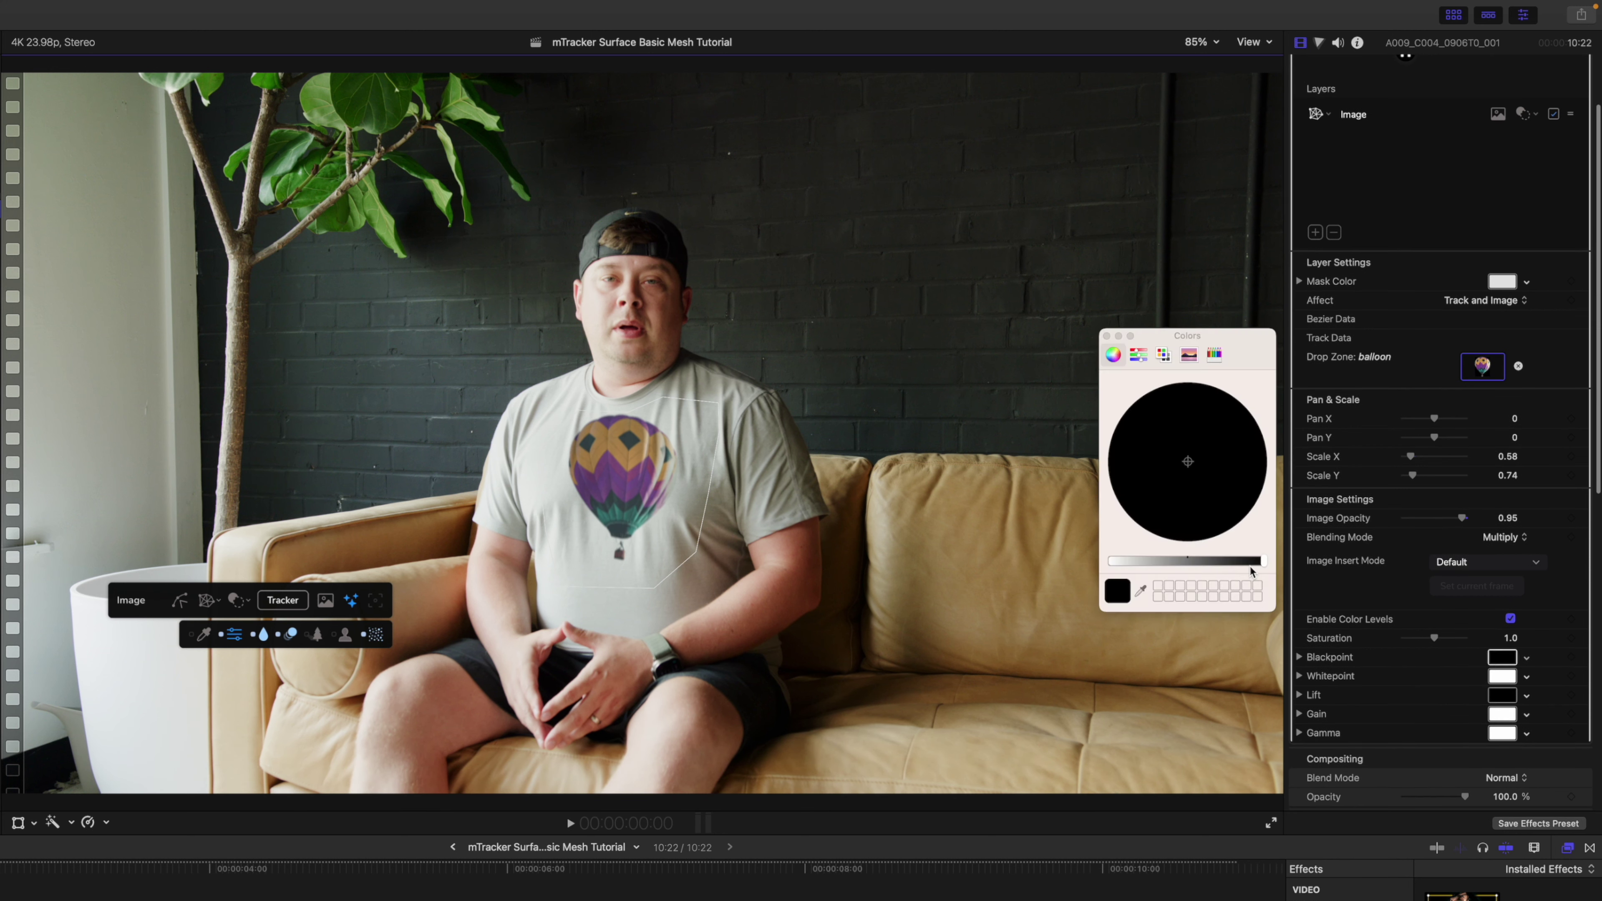
{"action": "left_click_drag", "start_coordinate": [1259, 563], "coordinate": [1221, 567]}
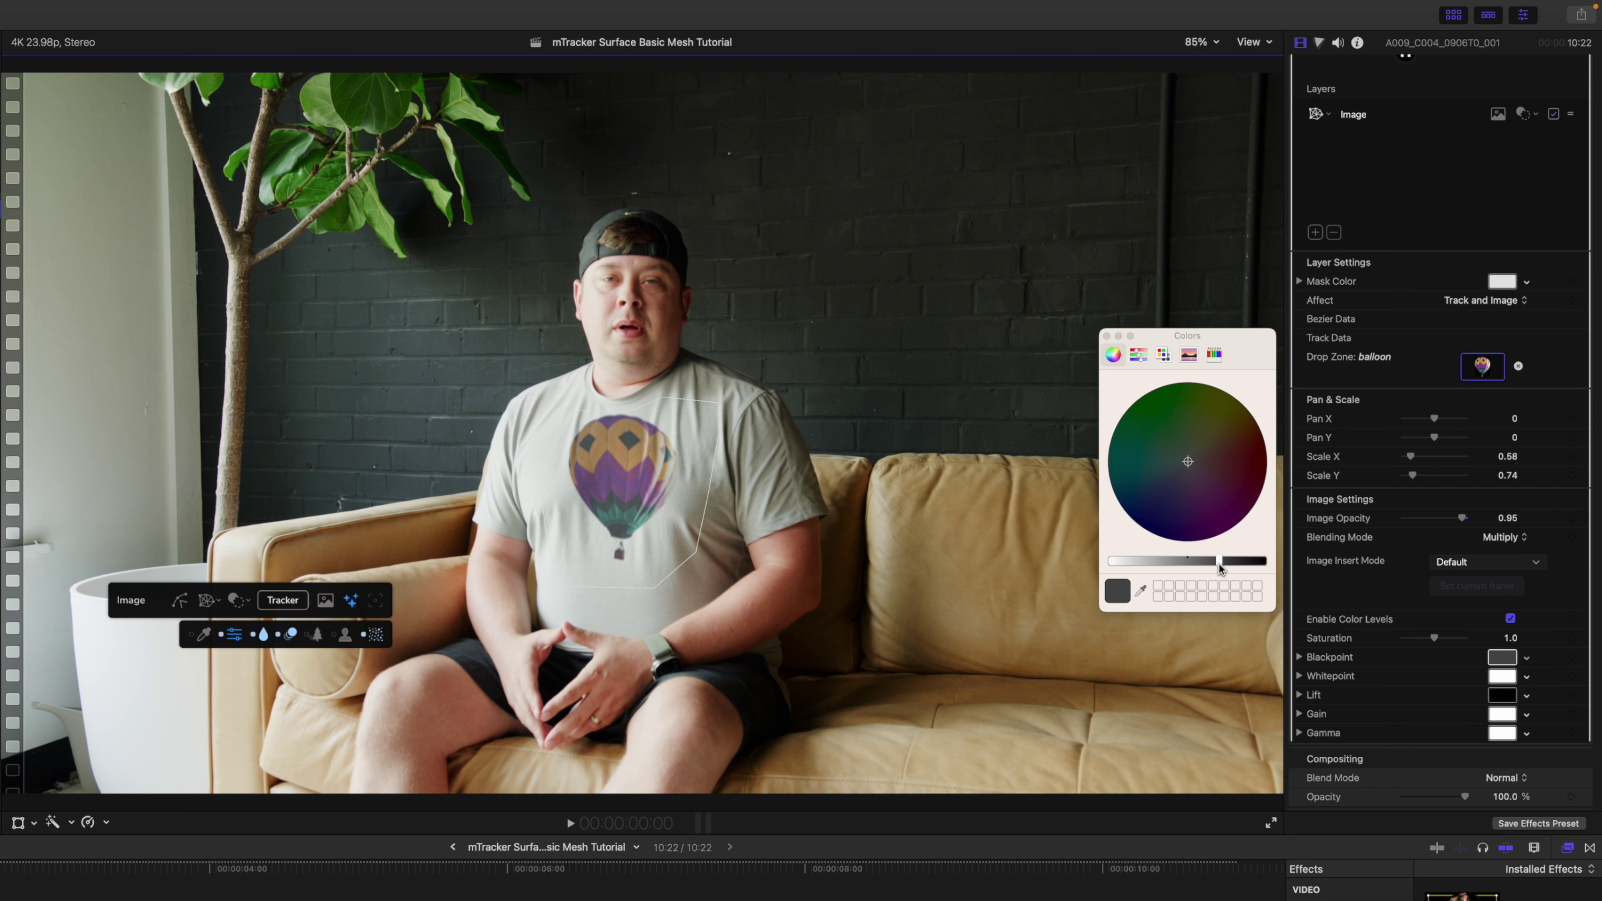